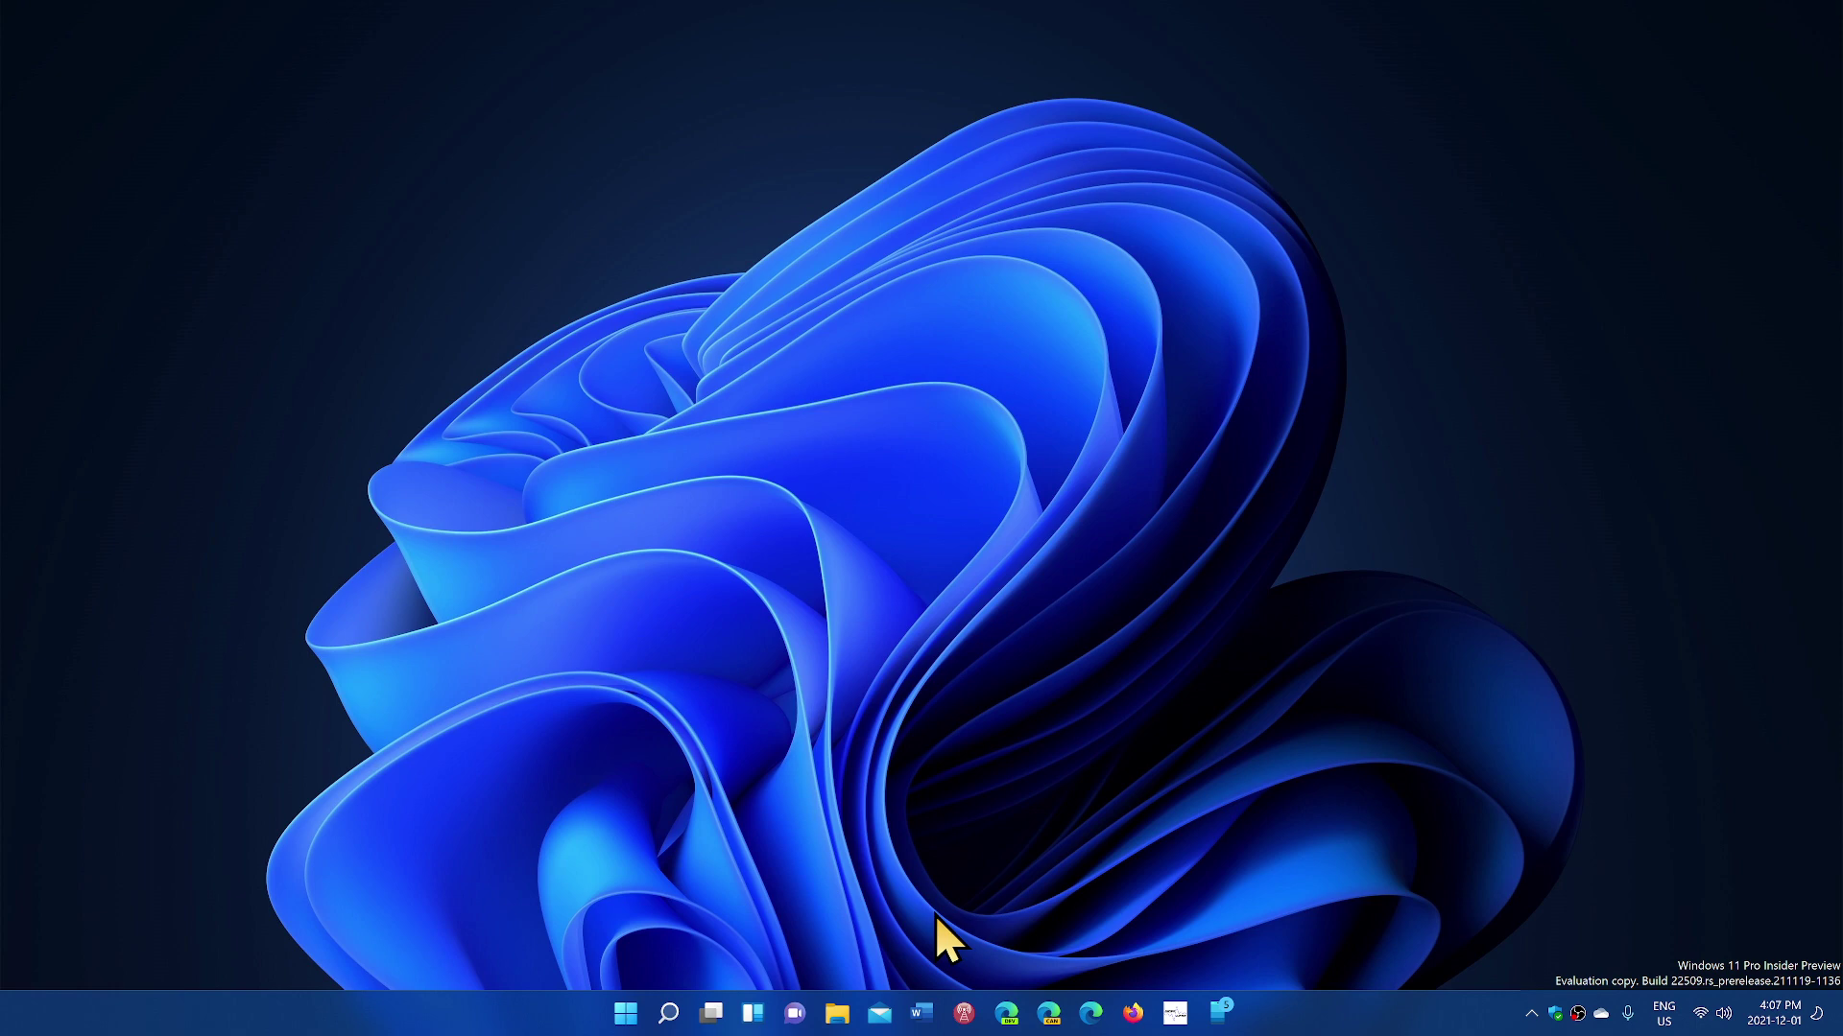
# Set the Start layout to Default via Start settings and preview the Start menu
pyautogui.click(622, 1010)
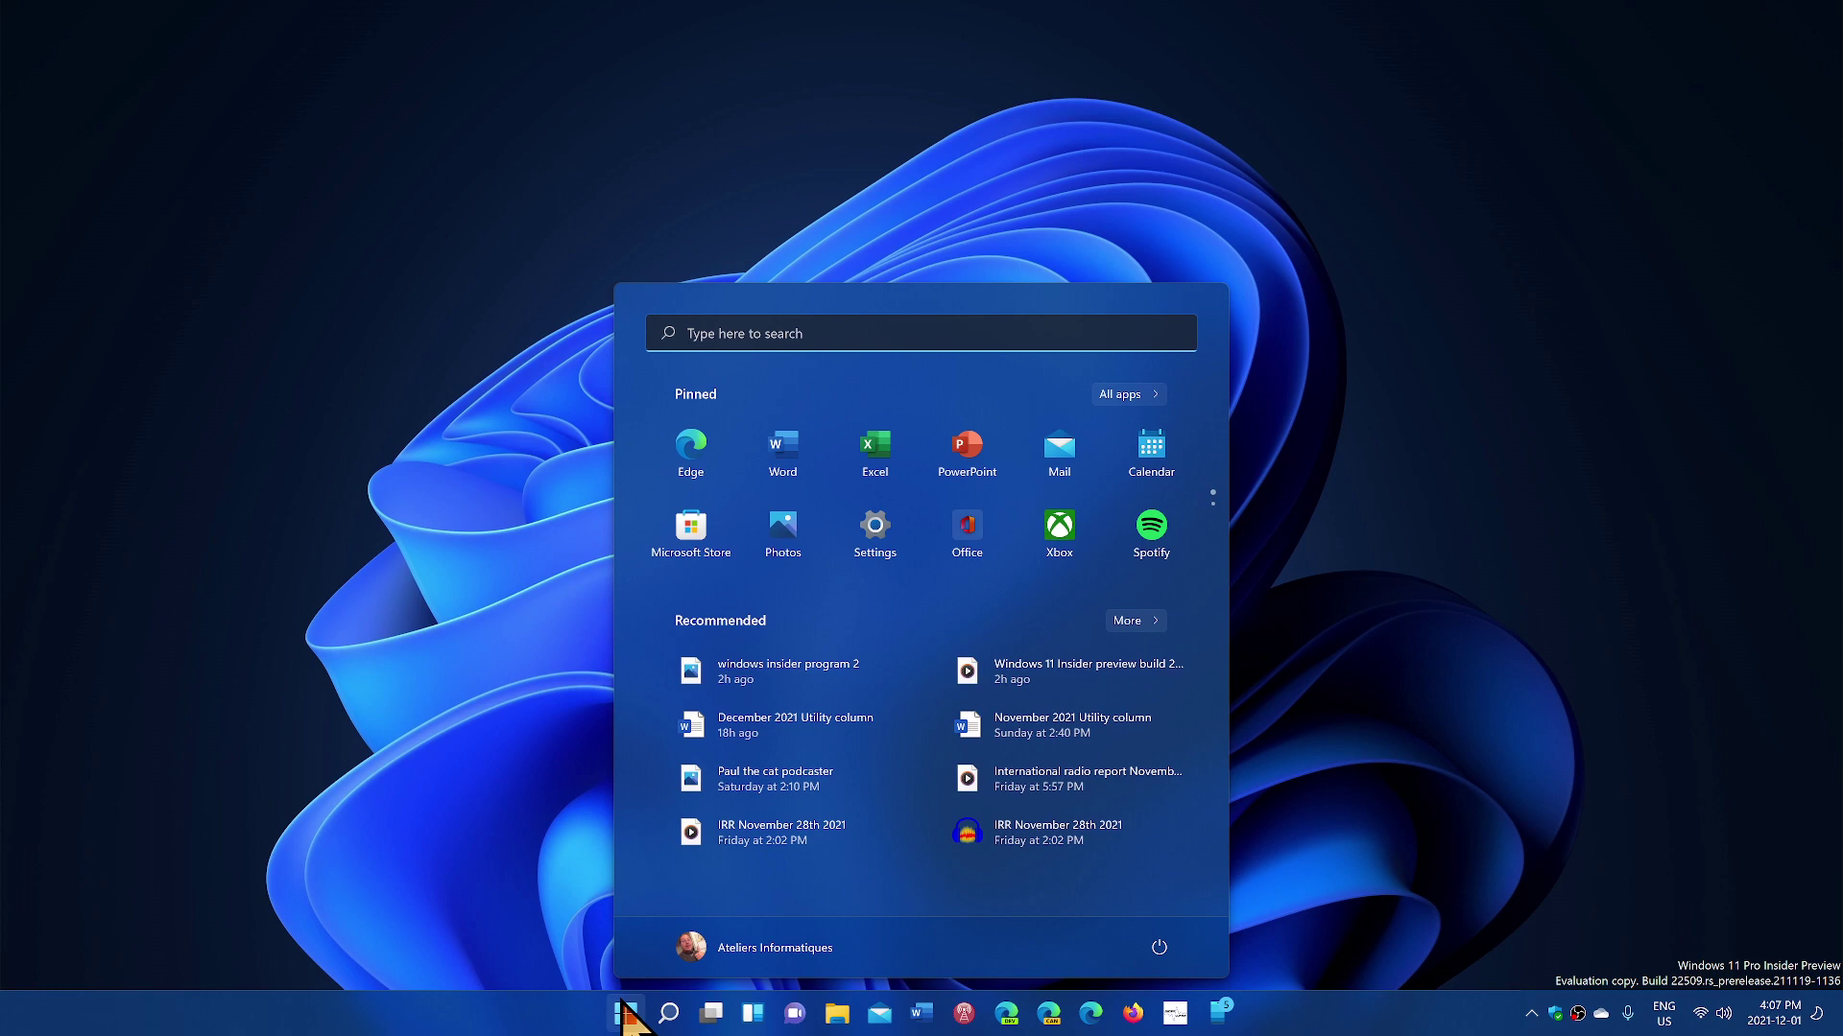
pyautogui.rightClick(907, 378)
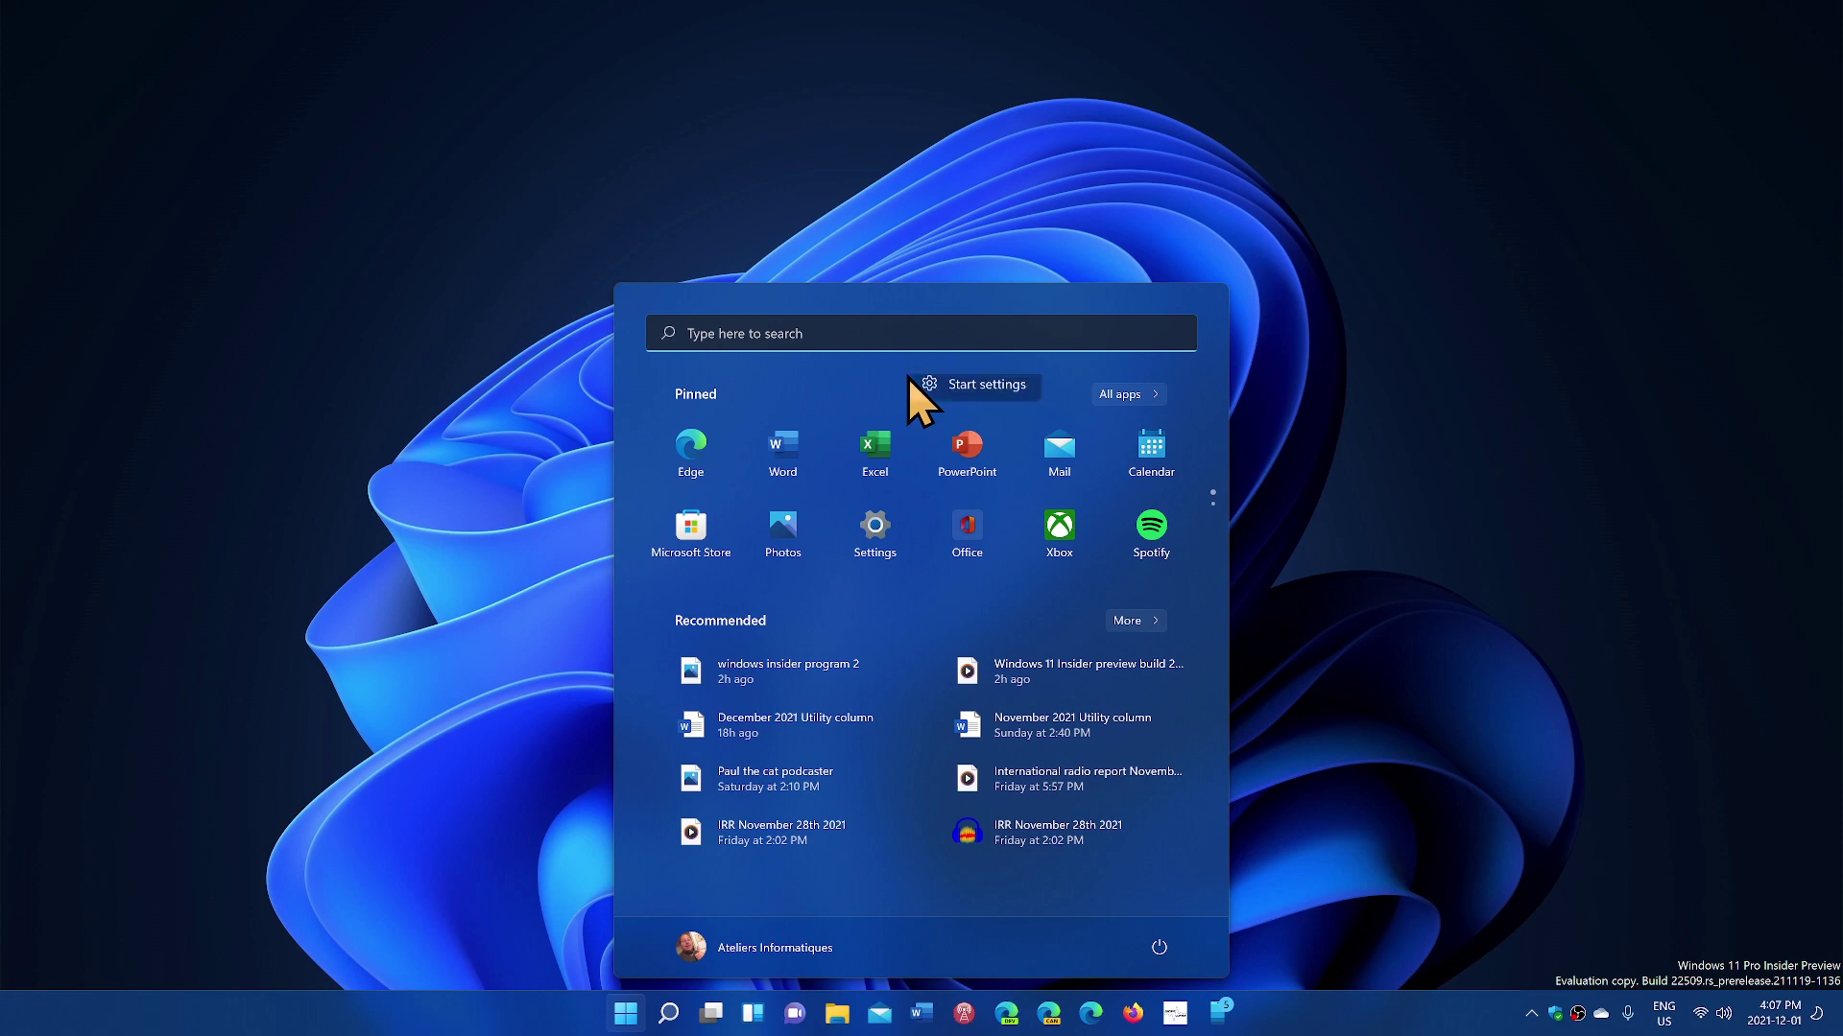
pyautogui.click(976, 394)
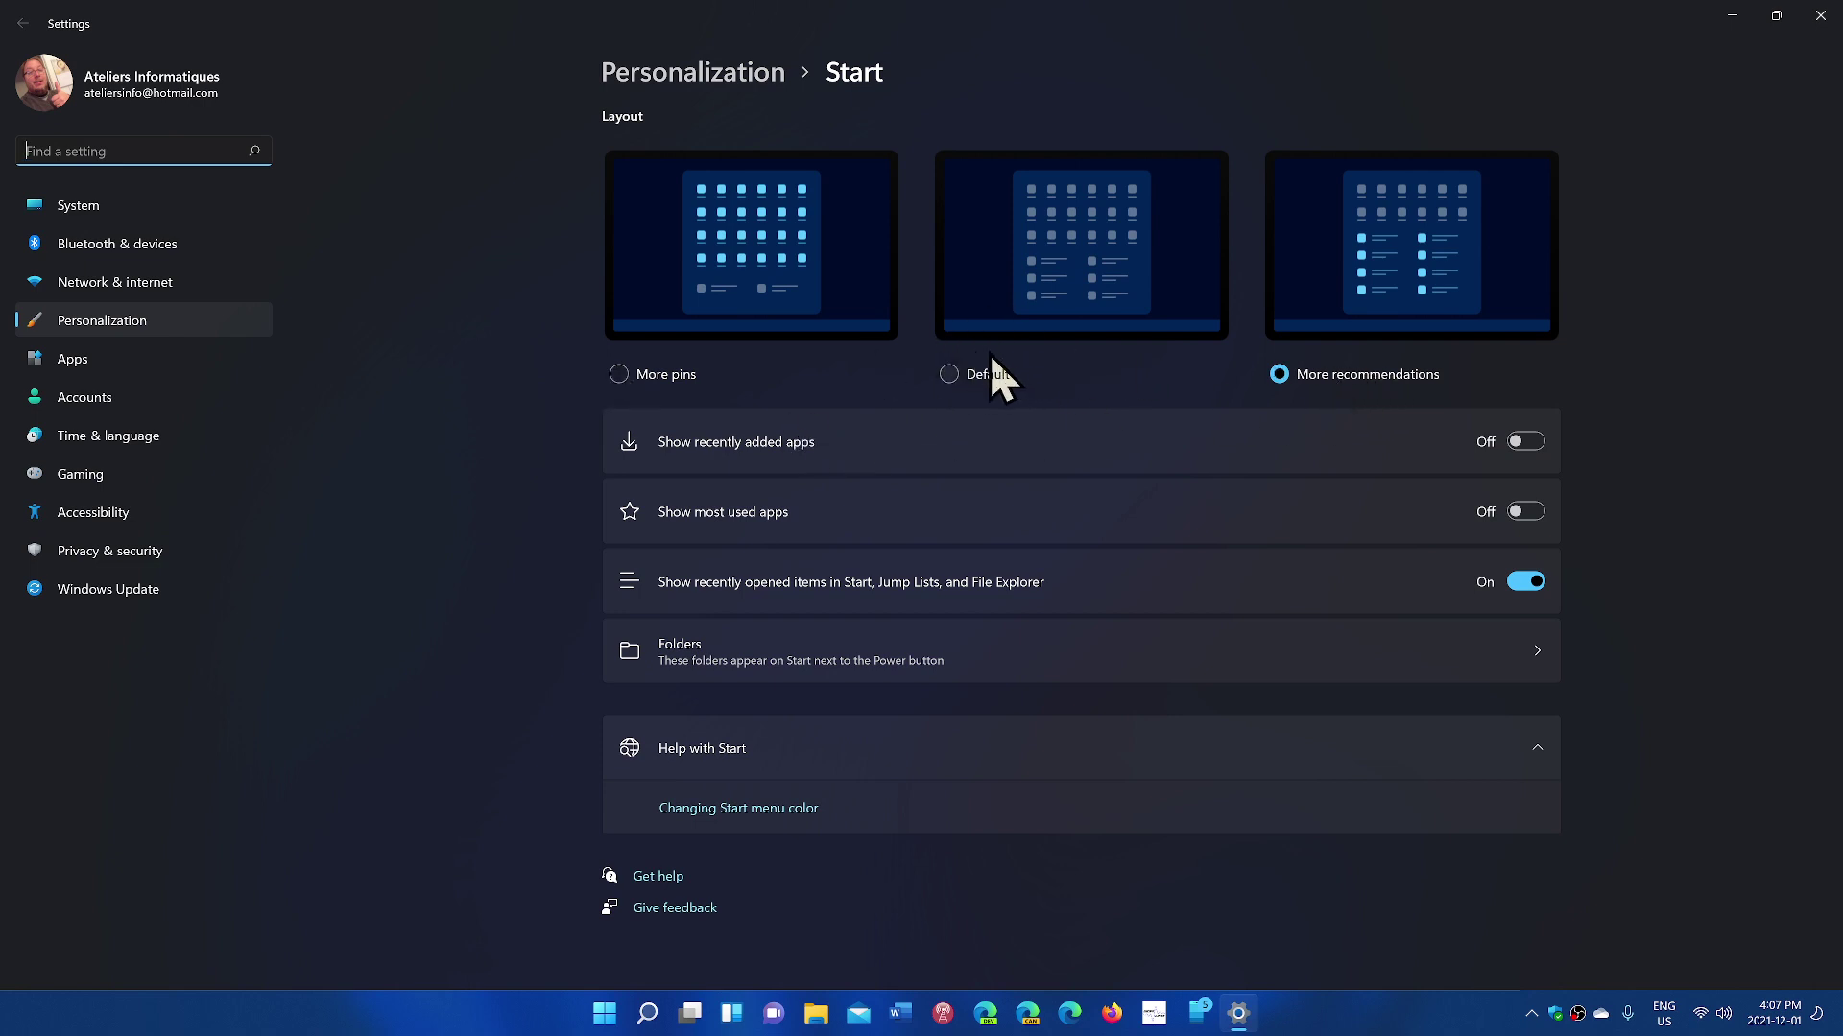
pyautogui.click(948, 374)
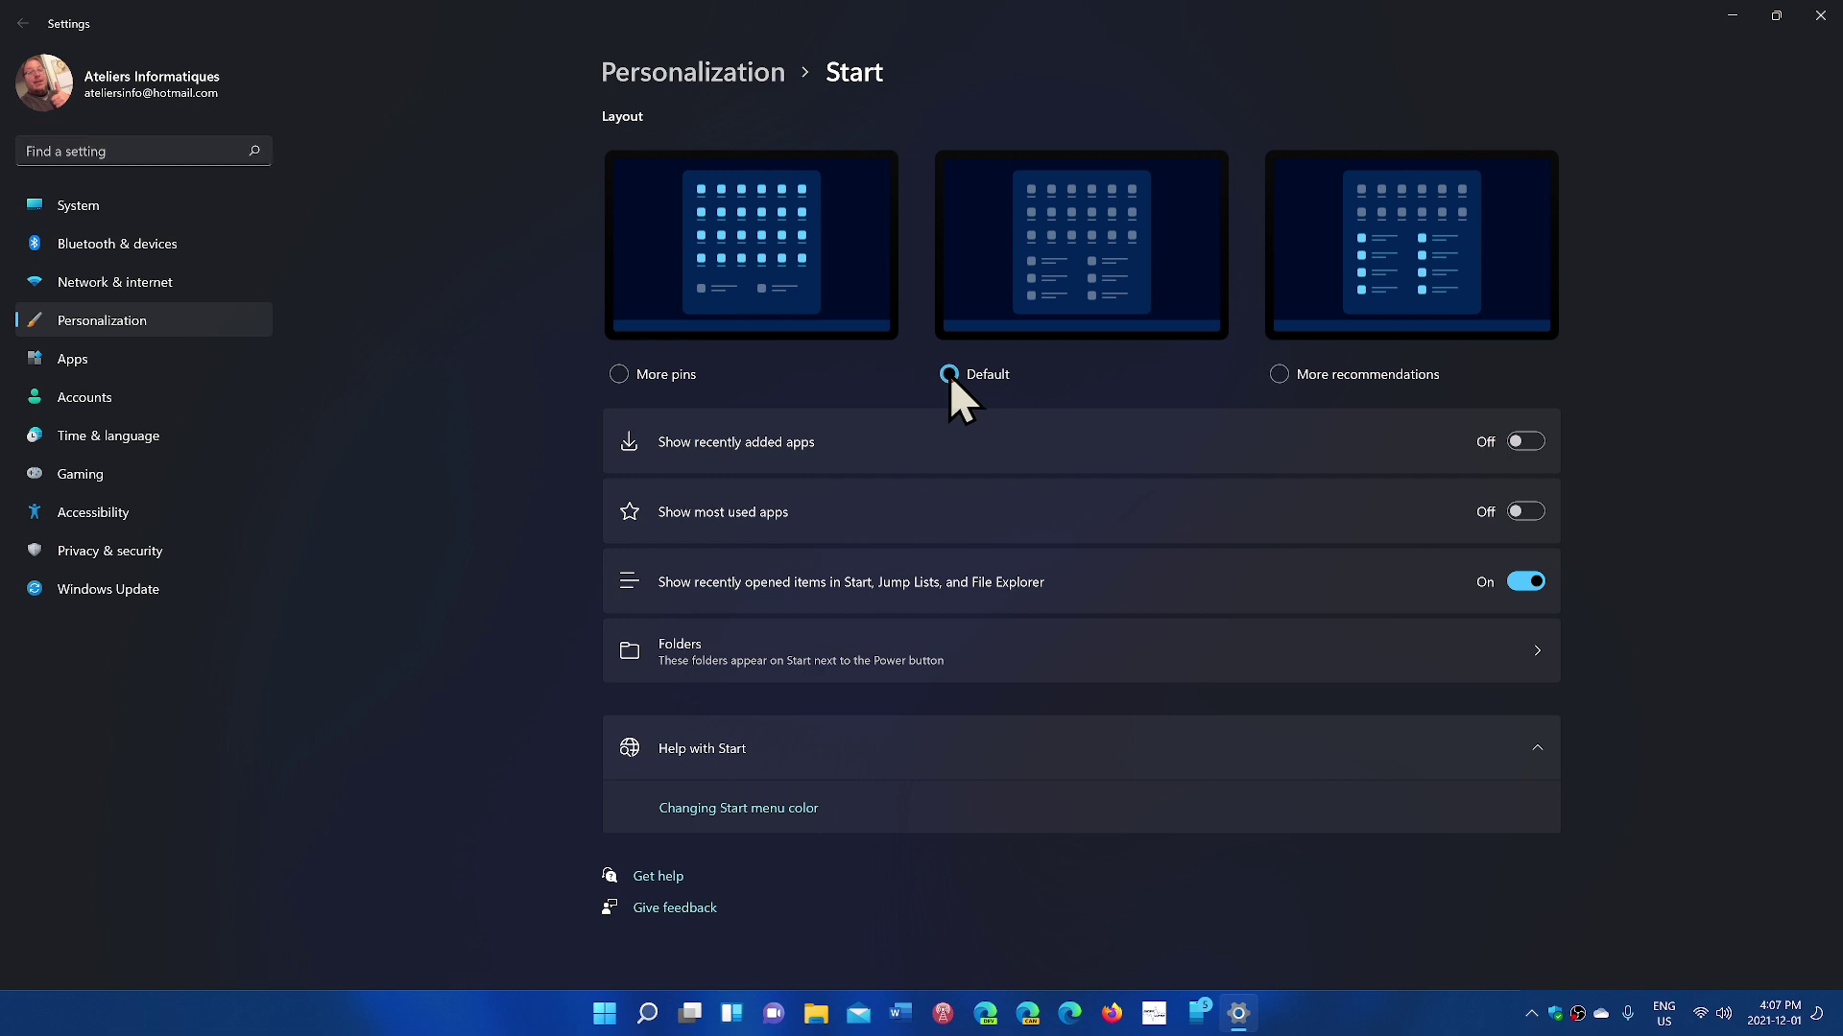
pyautogui.click(604, 1008)
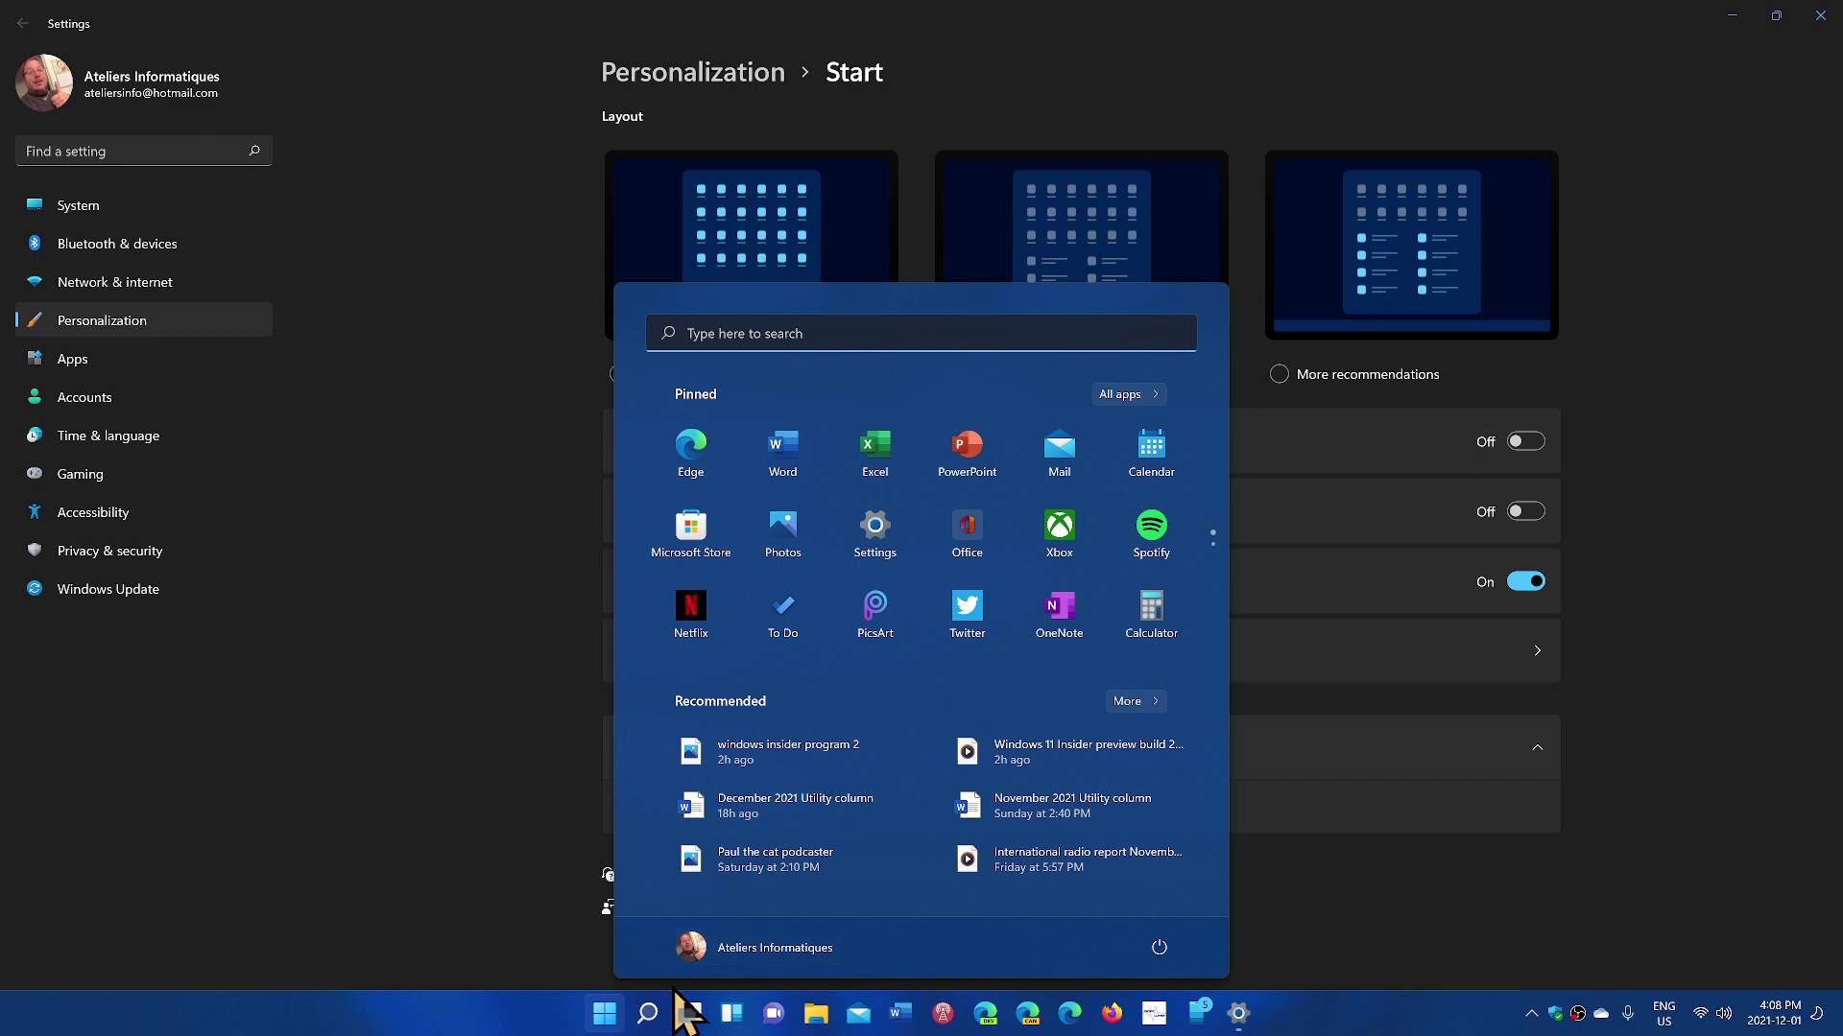
# Select the More pins Start layout and preview it in the Start menu
pyautogui.click(481, 559)
pyautogui.click(653, 375)
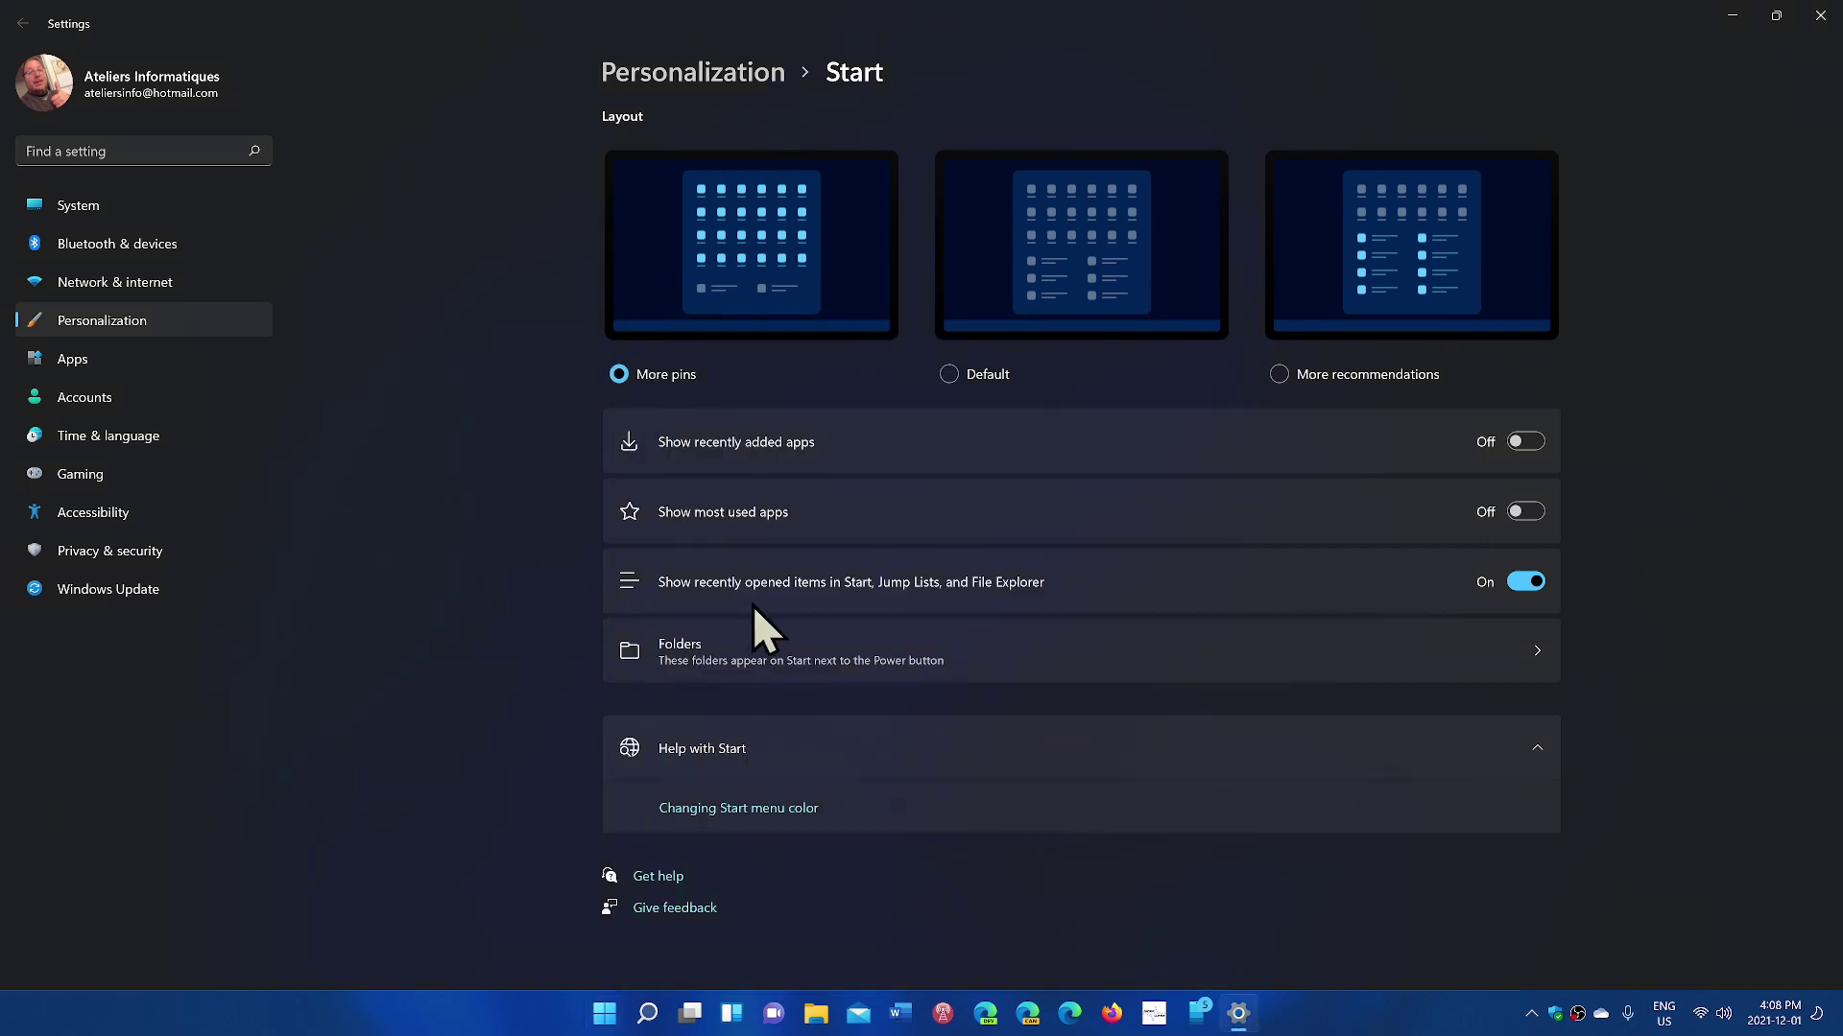
pyautogui.click(598, 1019)
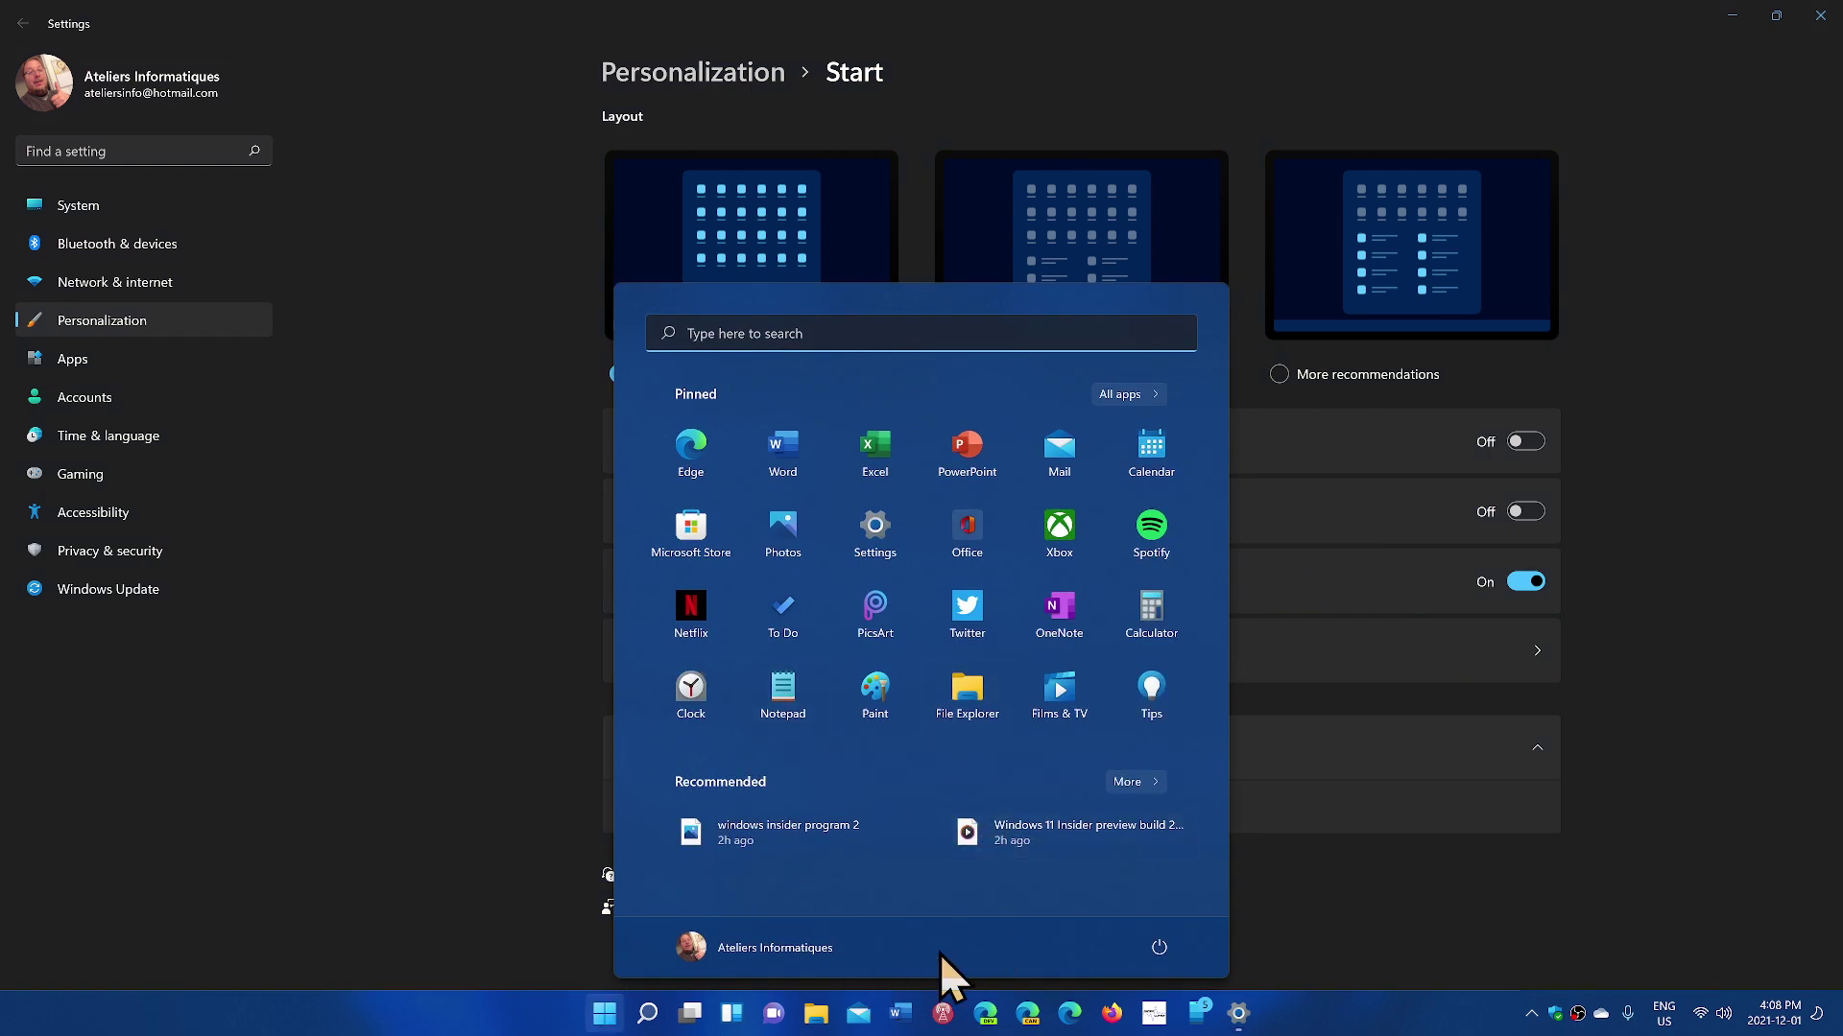
# Switch the Start layout to More recommendations and preview the Start menu
pyautogui.click(1267, 890)
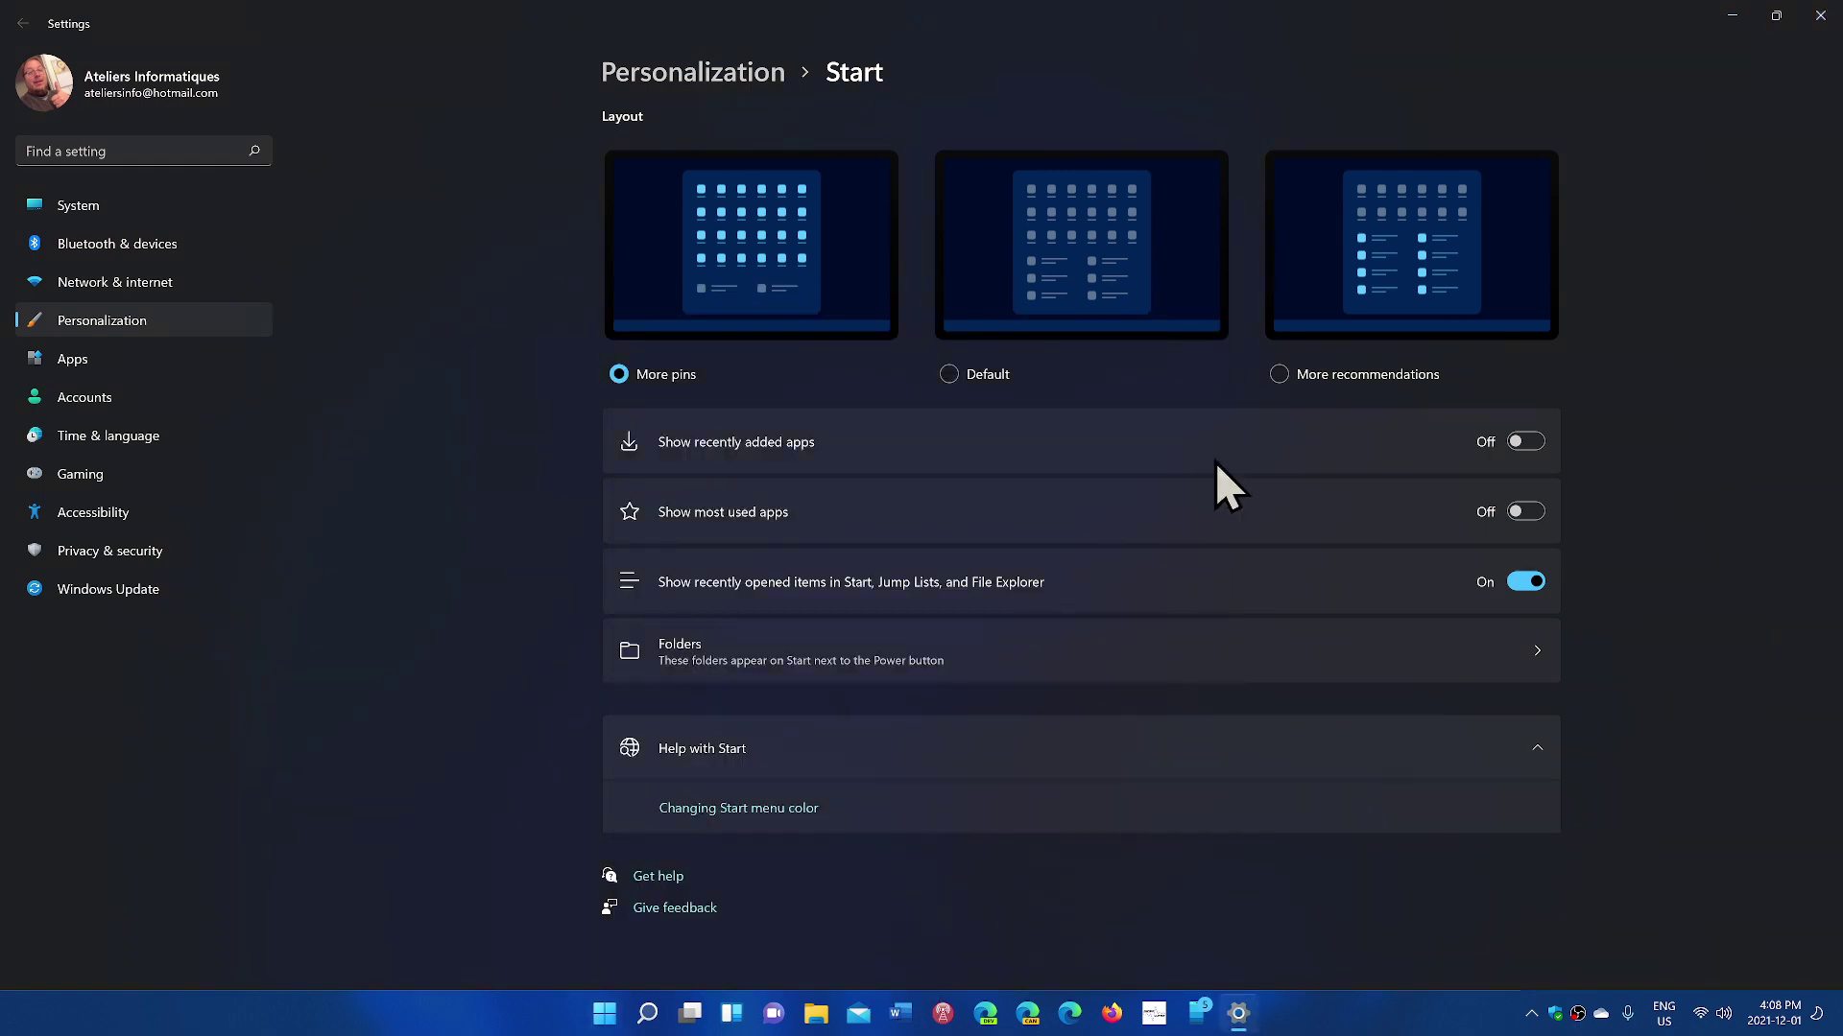
pyautogui.click(1279, 374)
pyautogui.click(605, 1014)
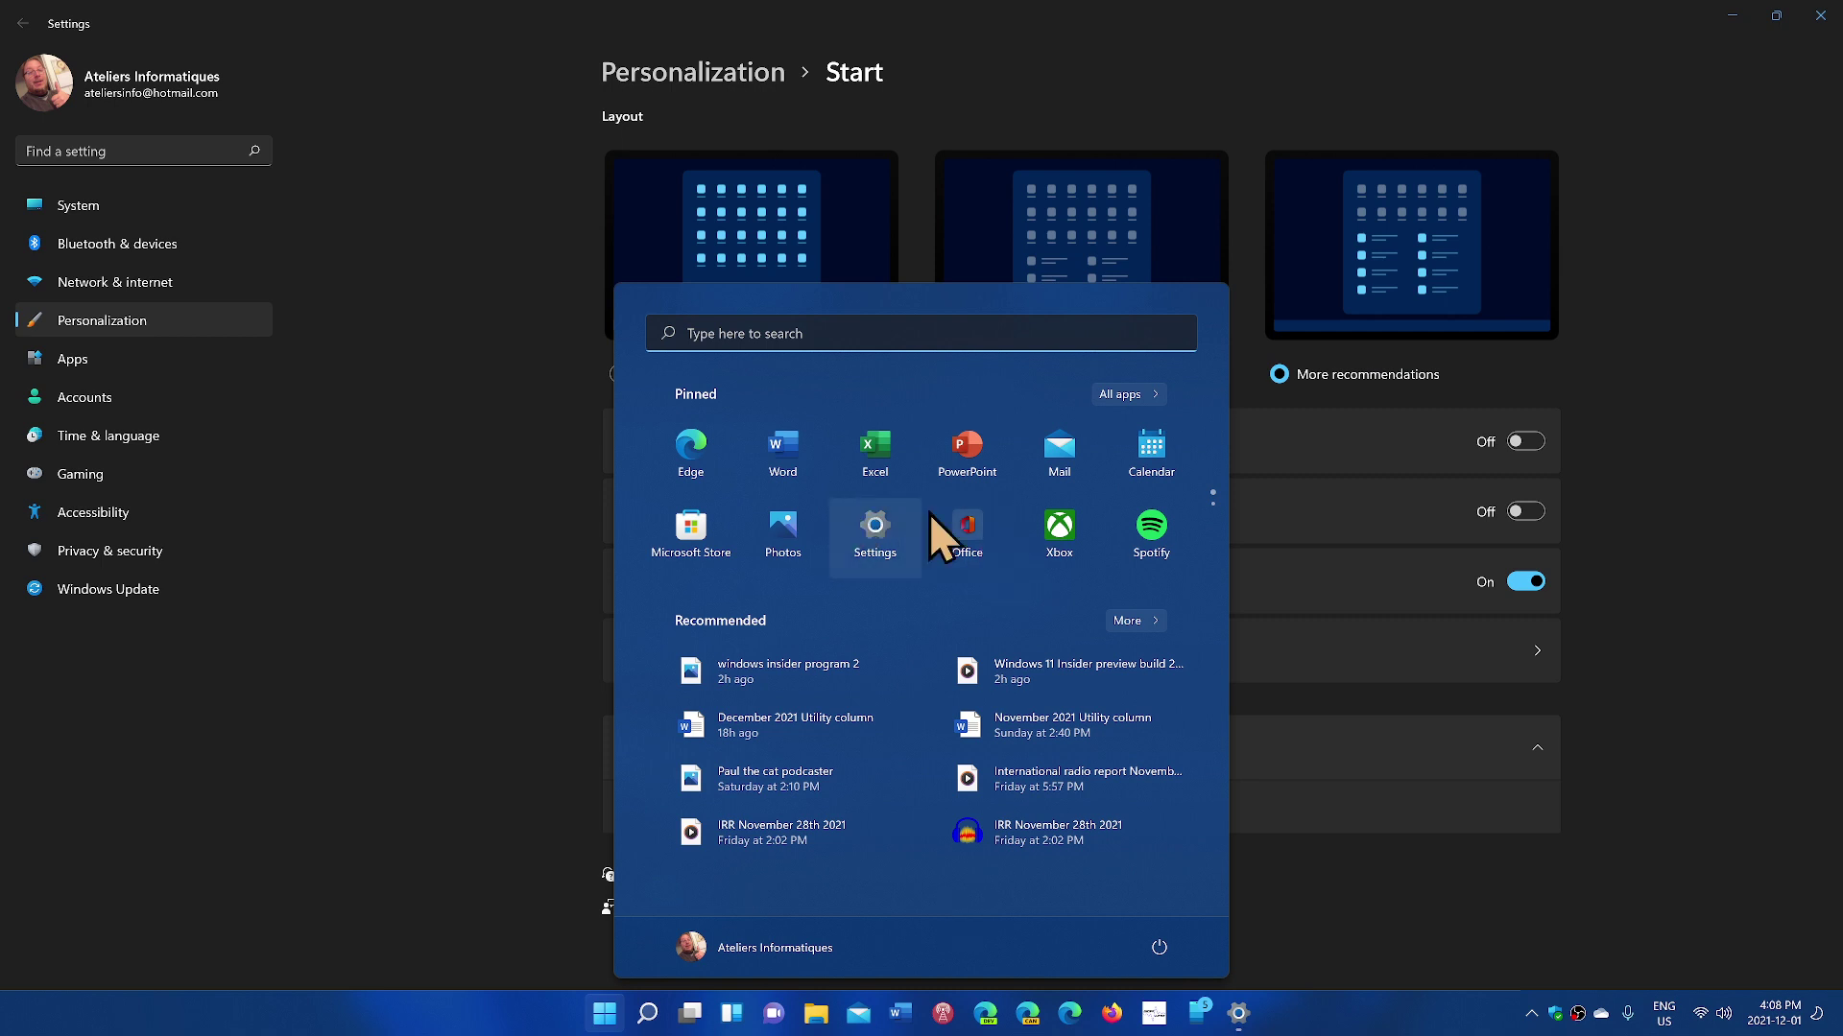
# Launch the Xbox app from Start, close it, then open and close Start
pyautogui.click(1086, 539)
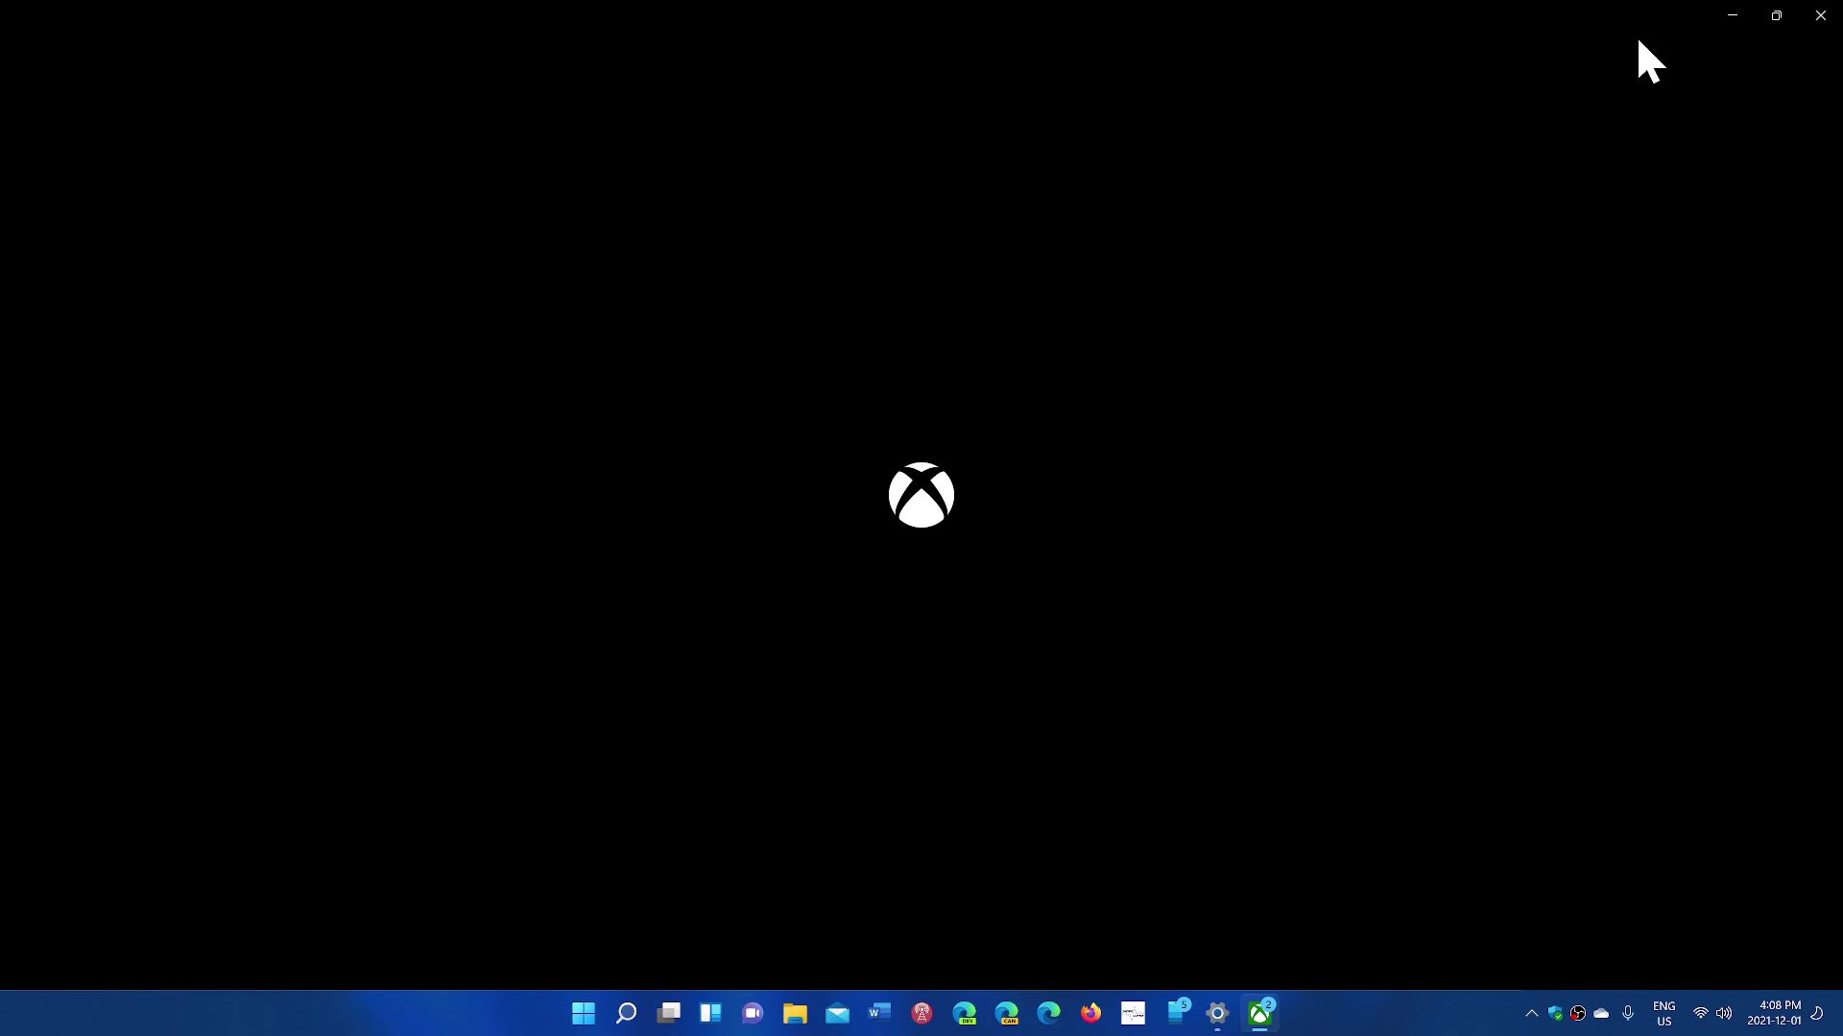
pyautogui.click(1821, 15)
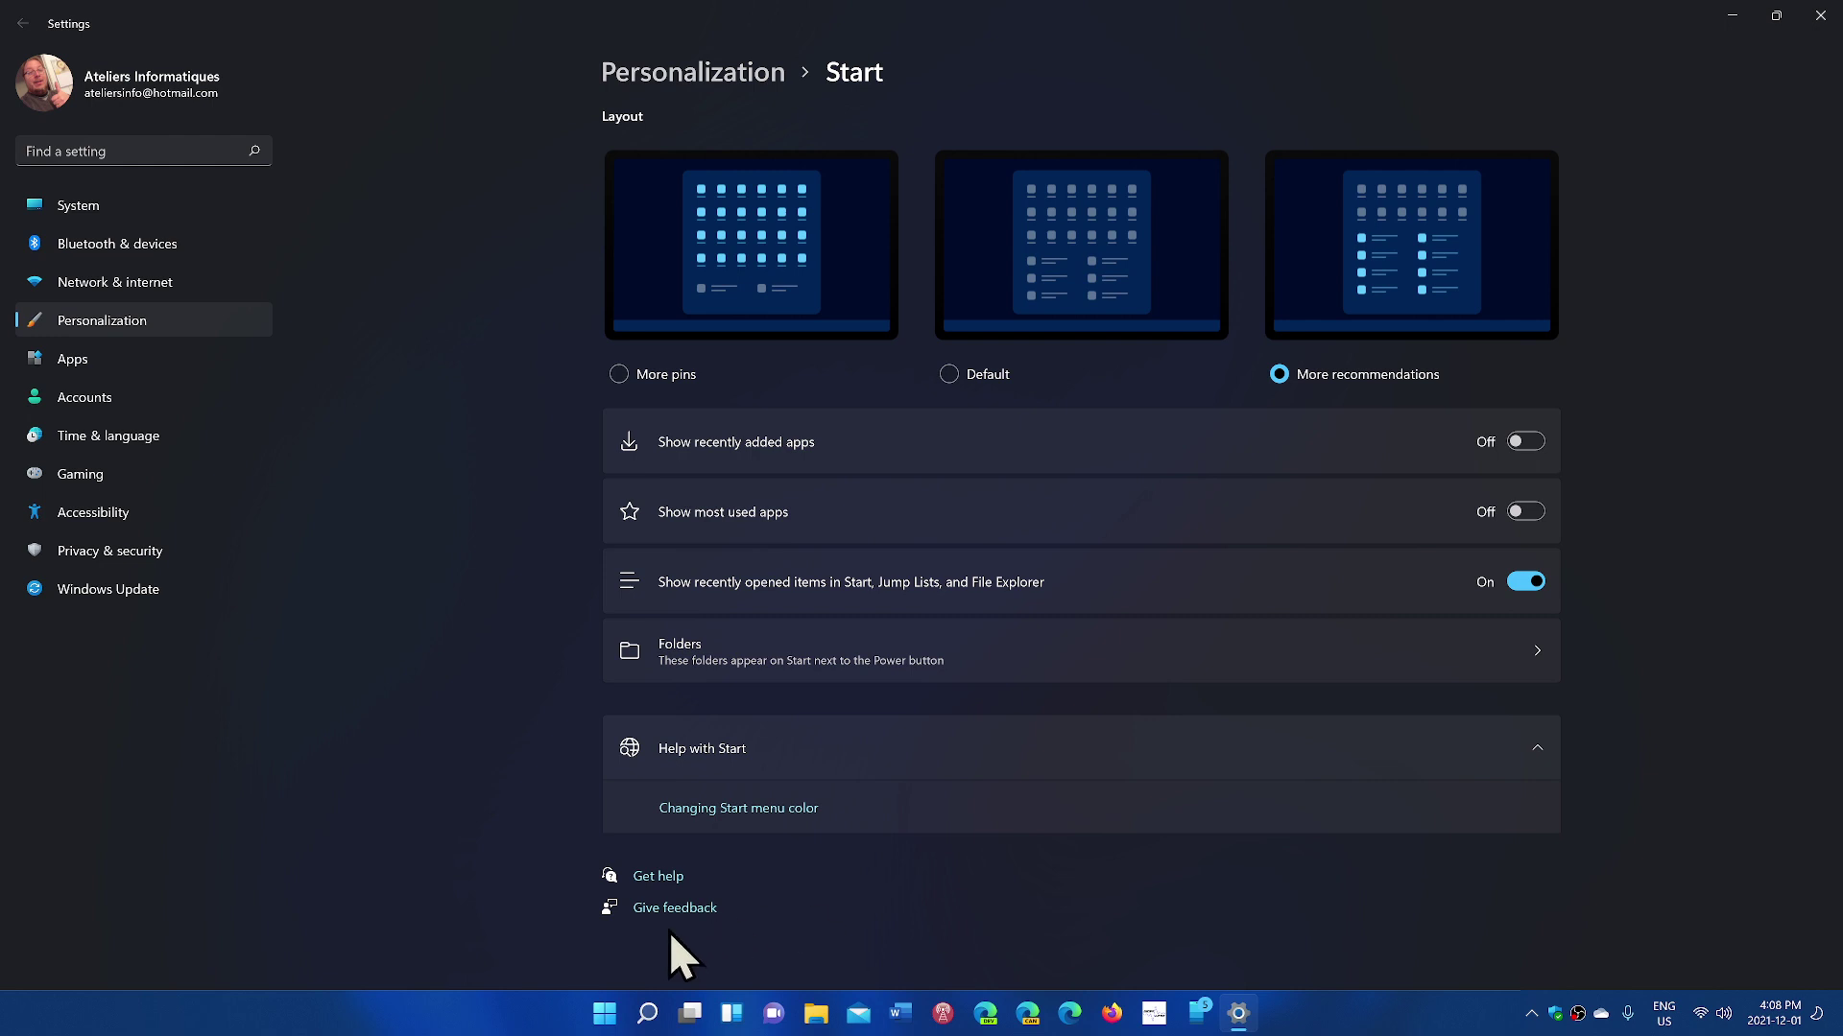
pyautogui.click(605, 1012)
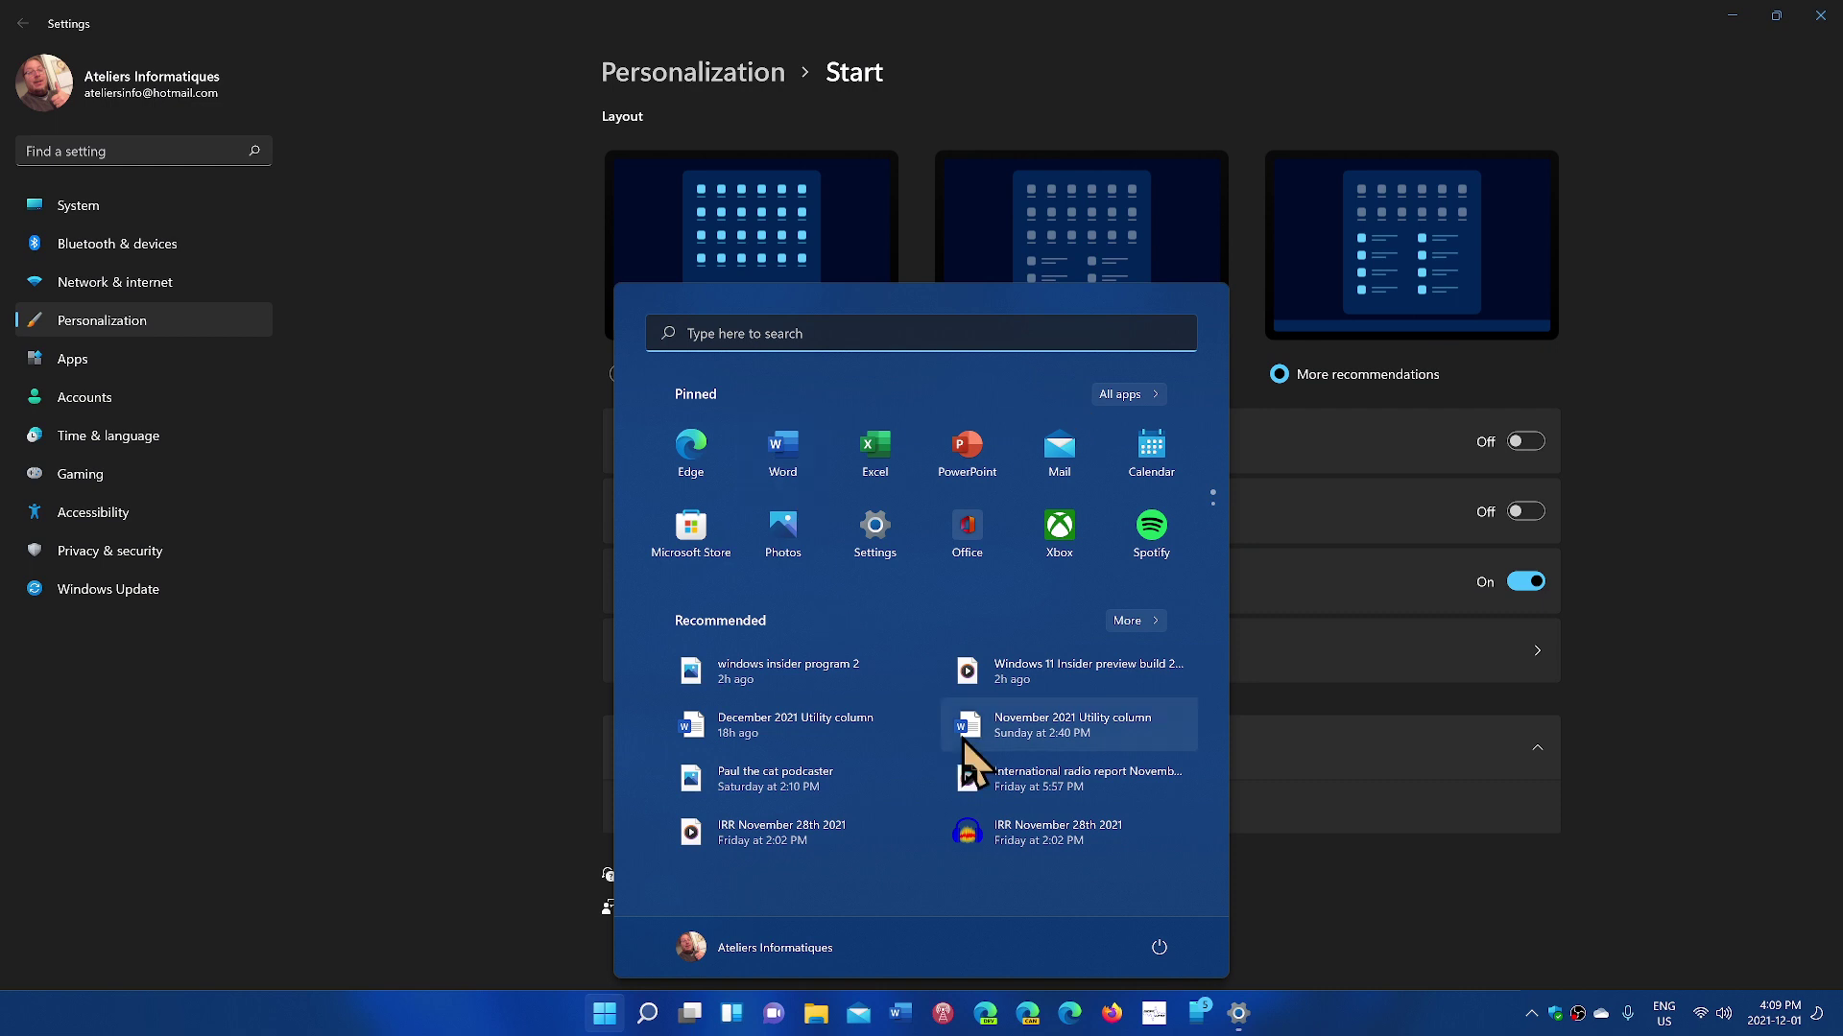
pyautogui.click(1407, 910)
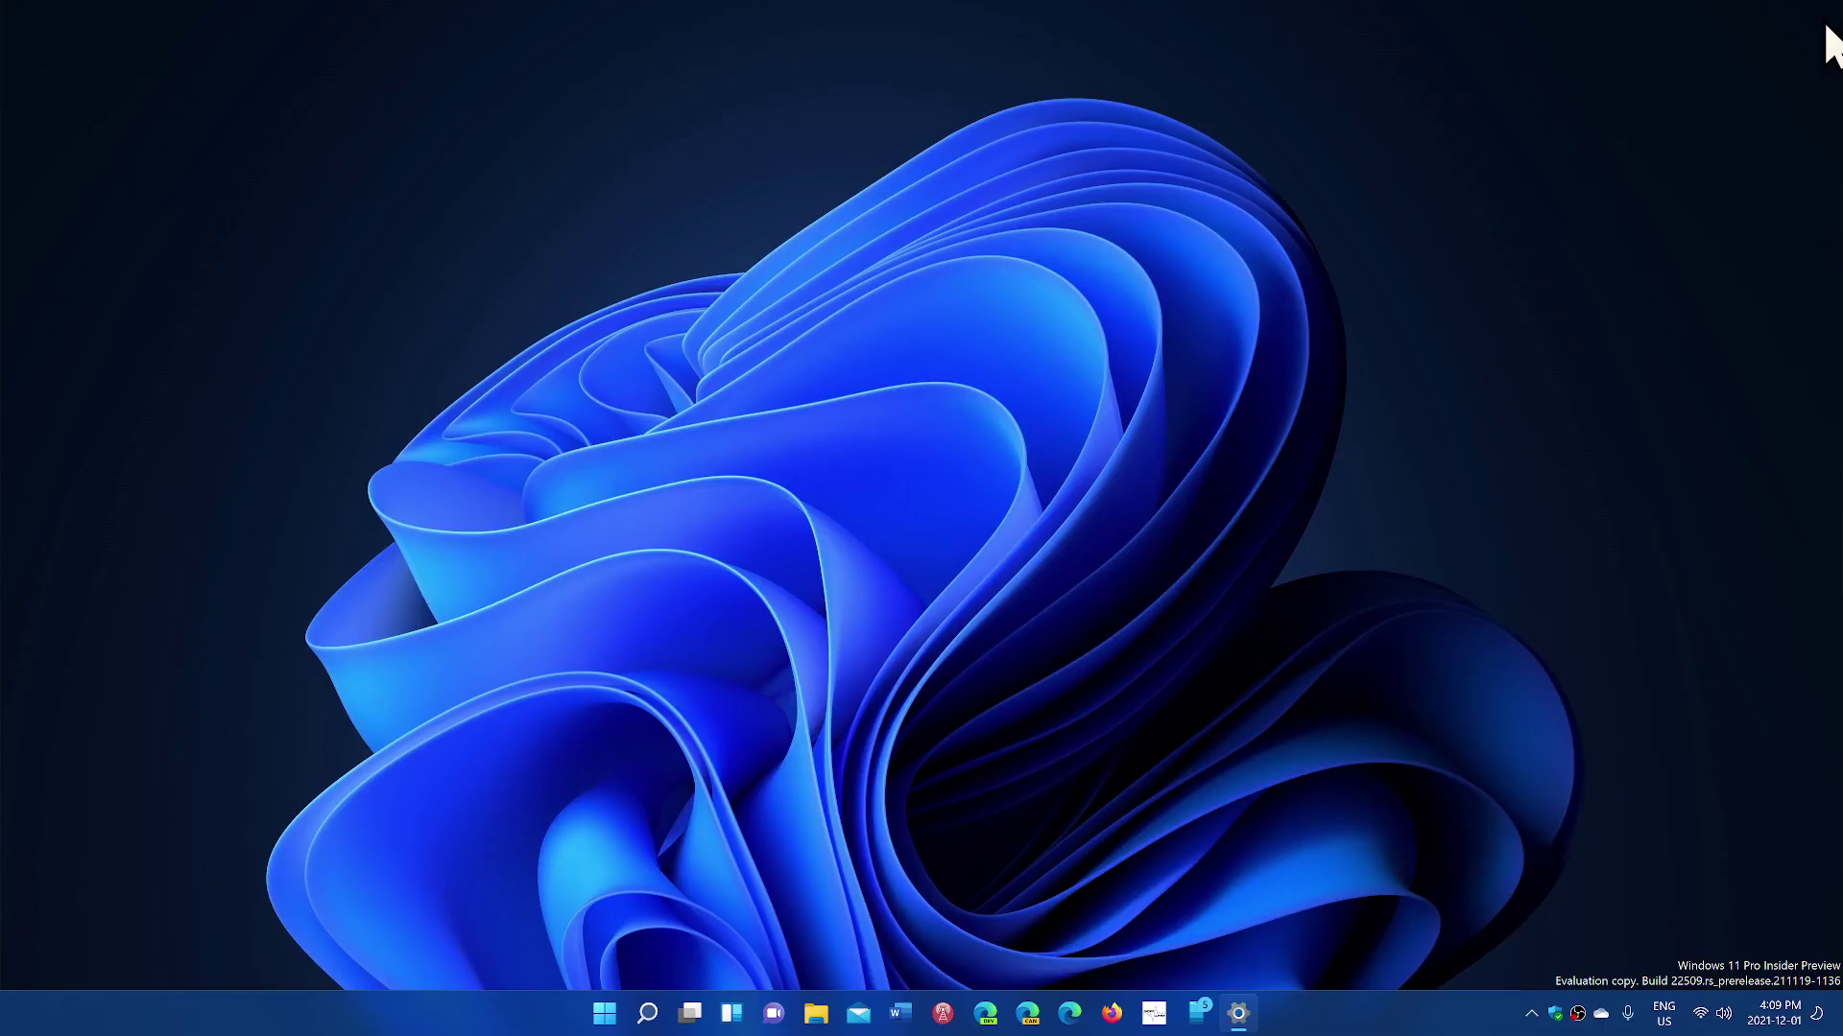
# Close the Settings window to return to the empty desktop
pyautogui.click(1820, 17)
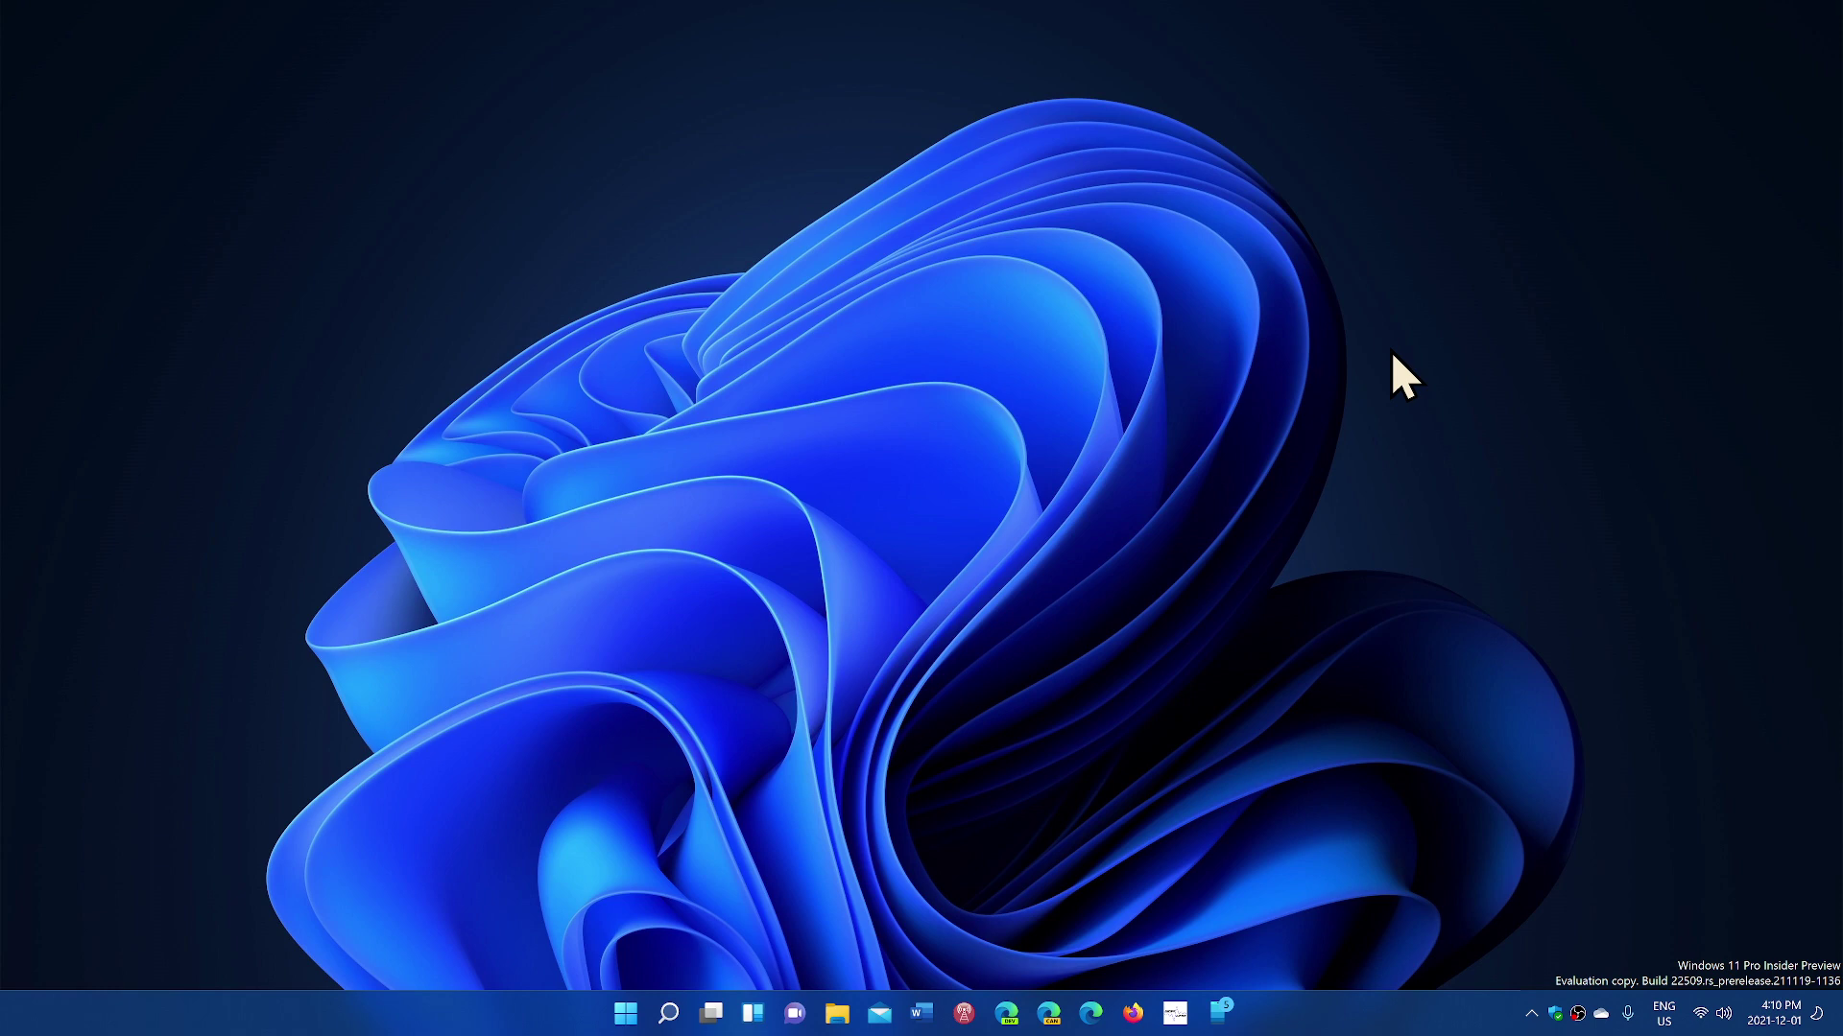
# Open Settings to Network & internet > Advanced network settings > Advanced sharing settings
pyautogui.click(625, 1014)
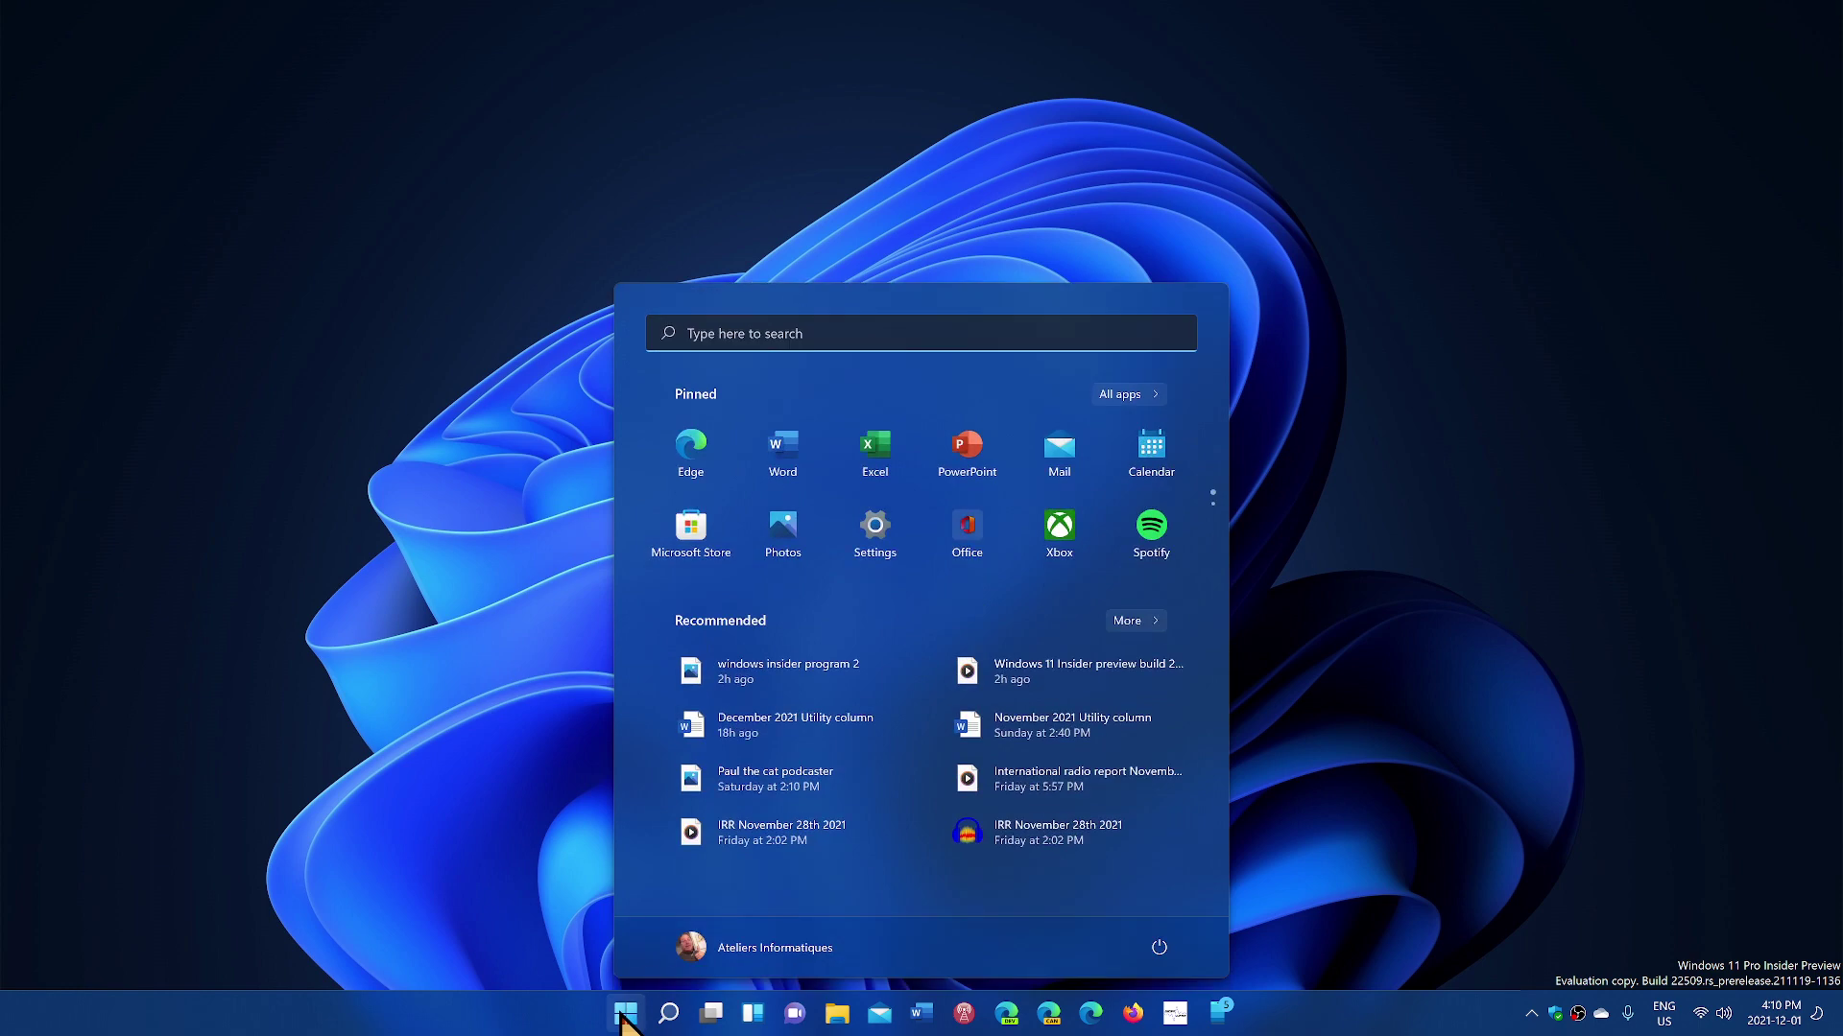
pyautogui.click(887, 522)
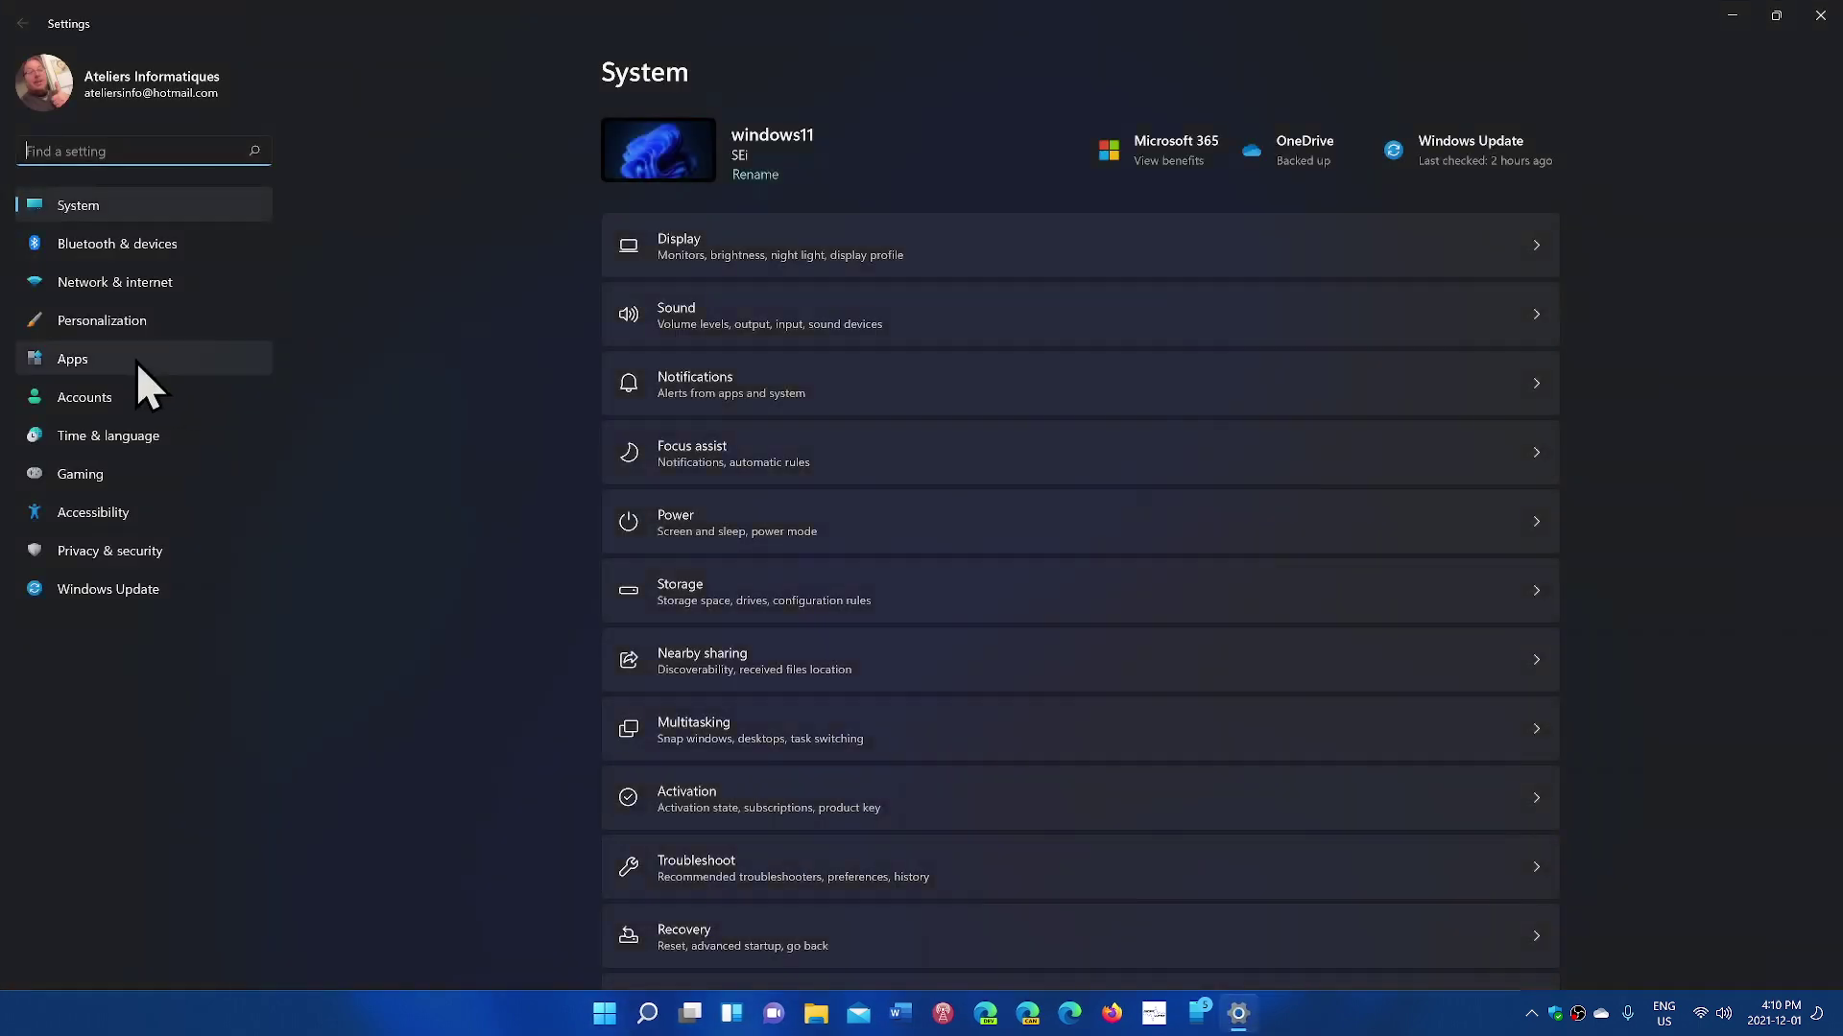
pyautogui.click(147, 285)
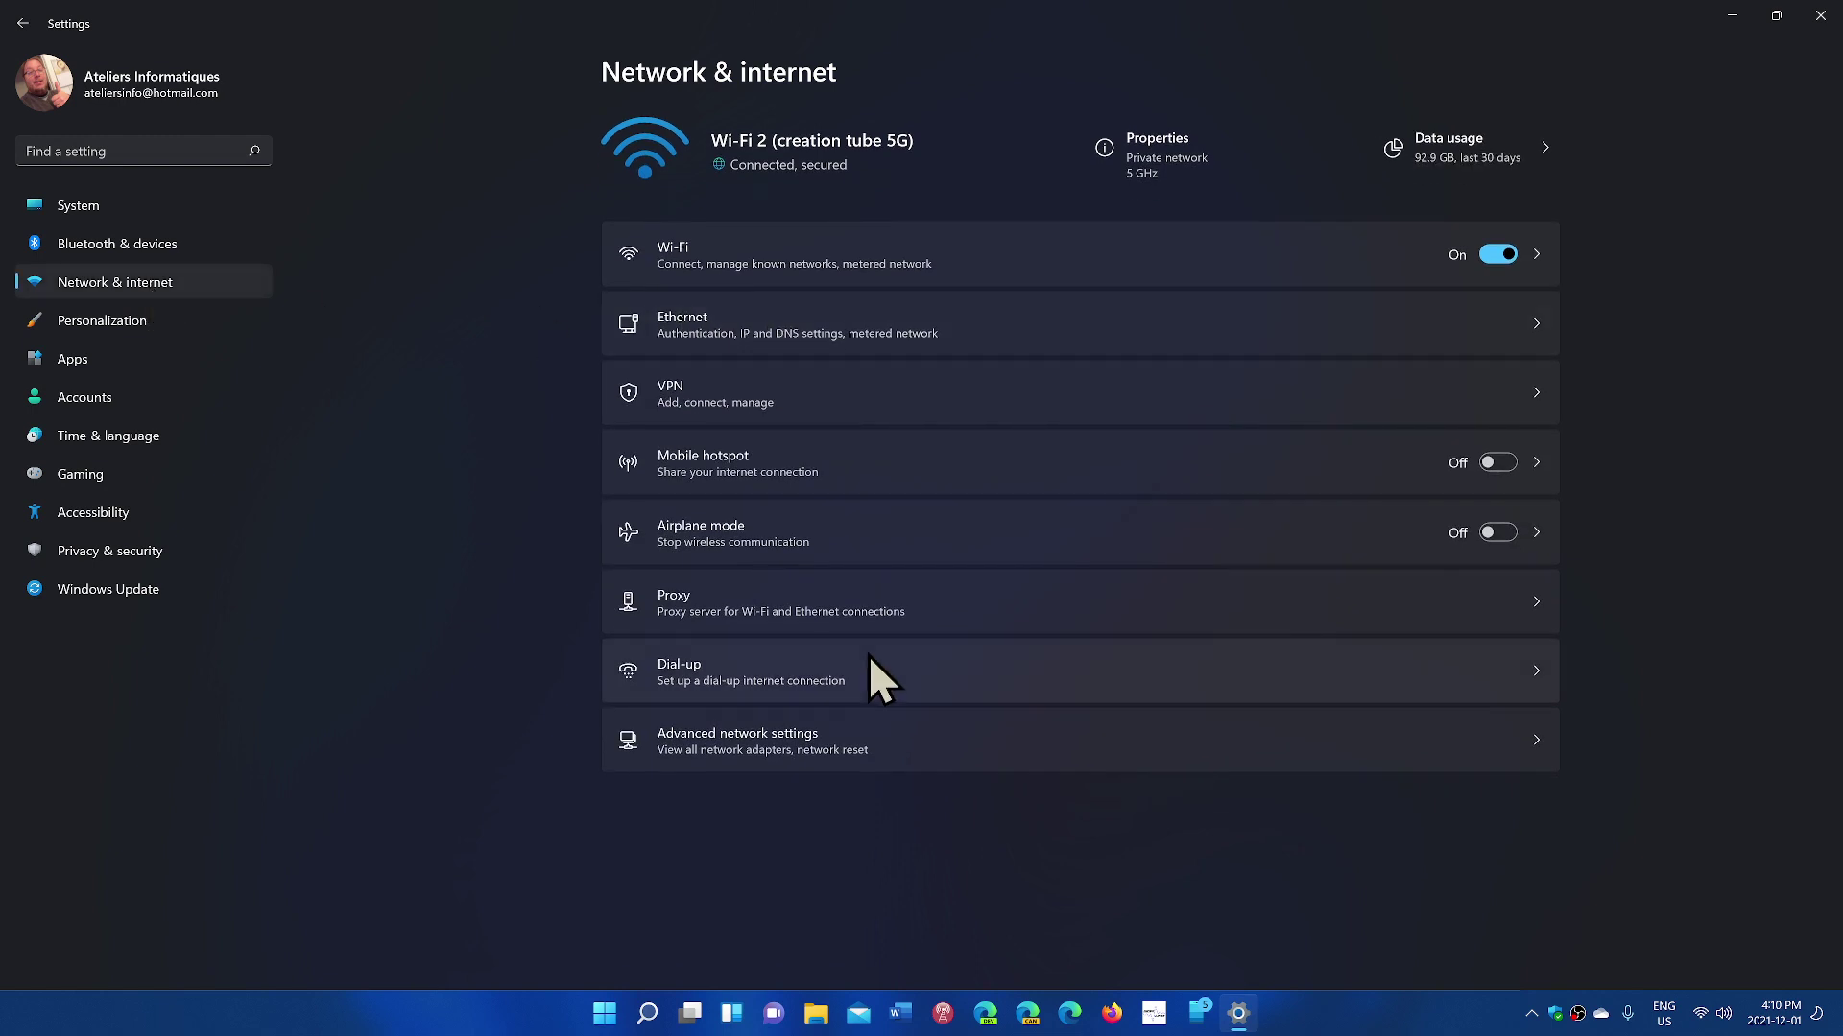
pyautogui.click(879, 727)
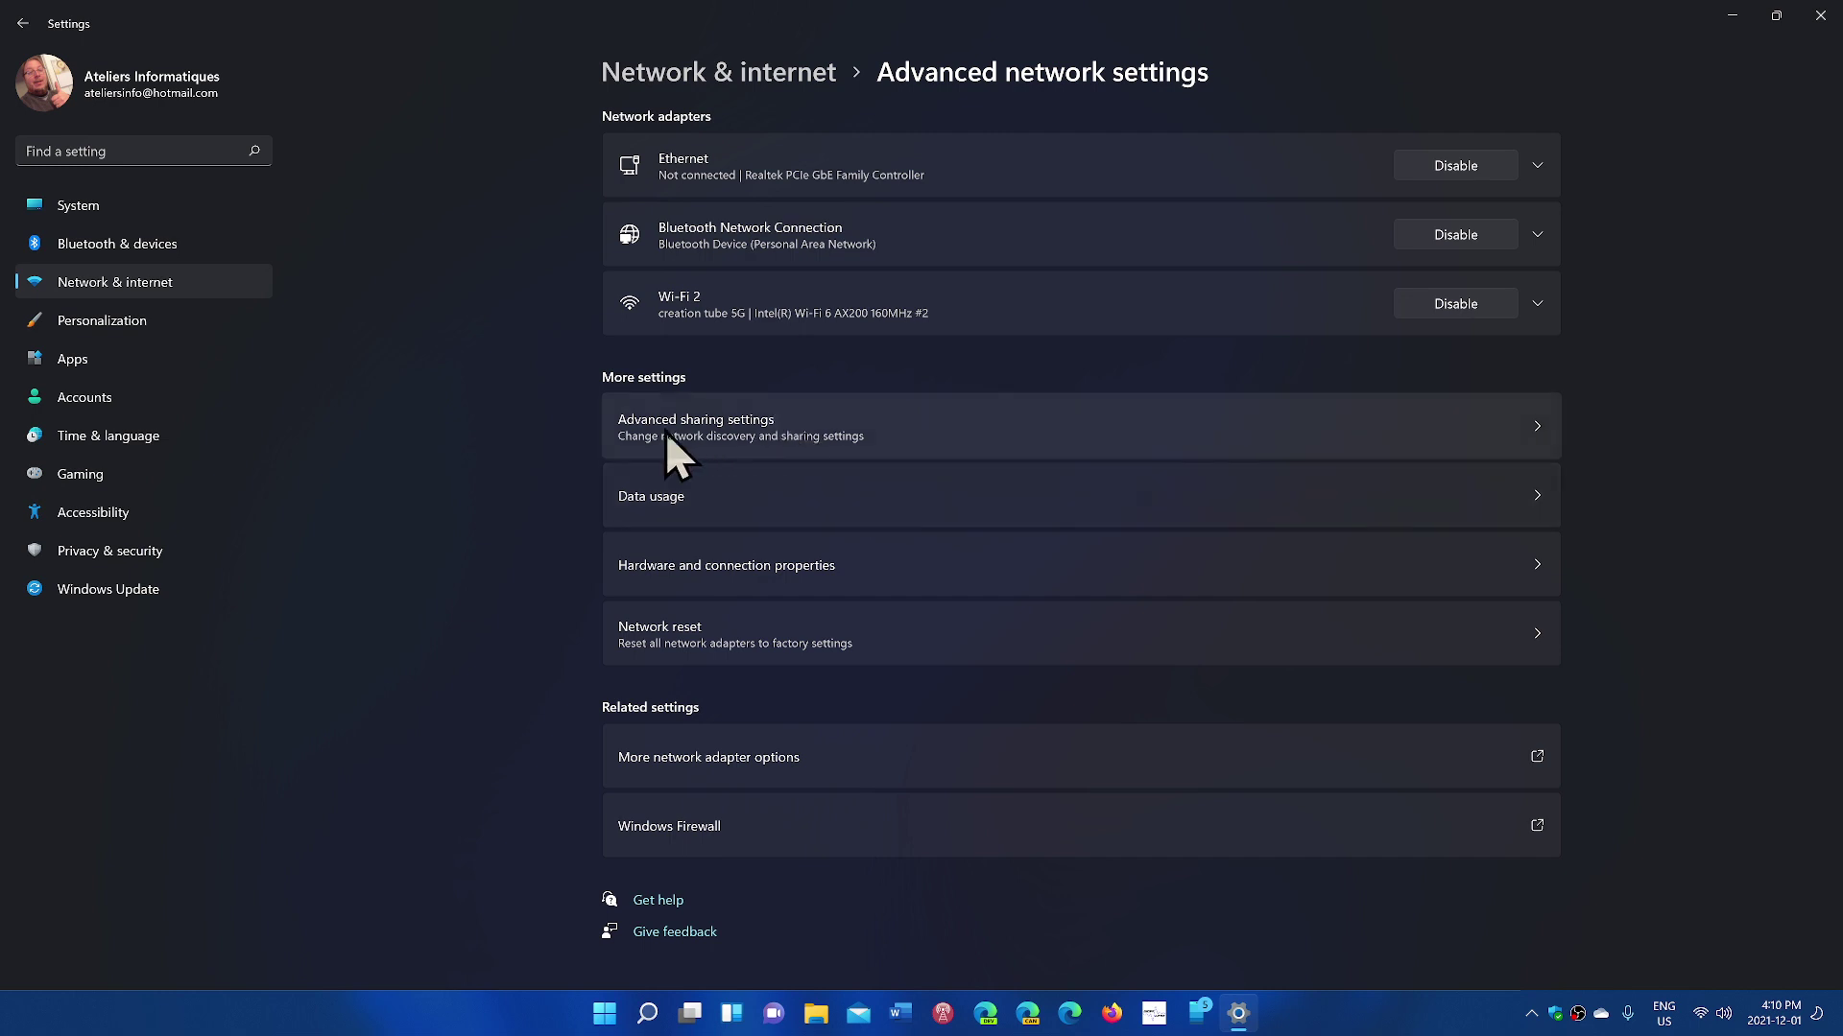
pyautogui.click(755, 428)
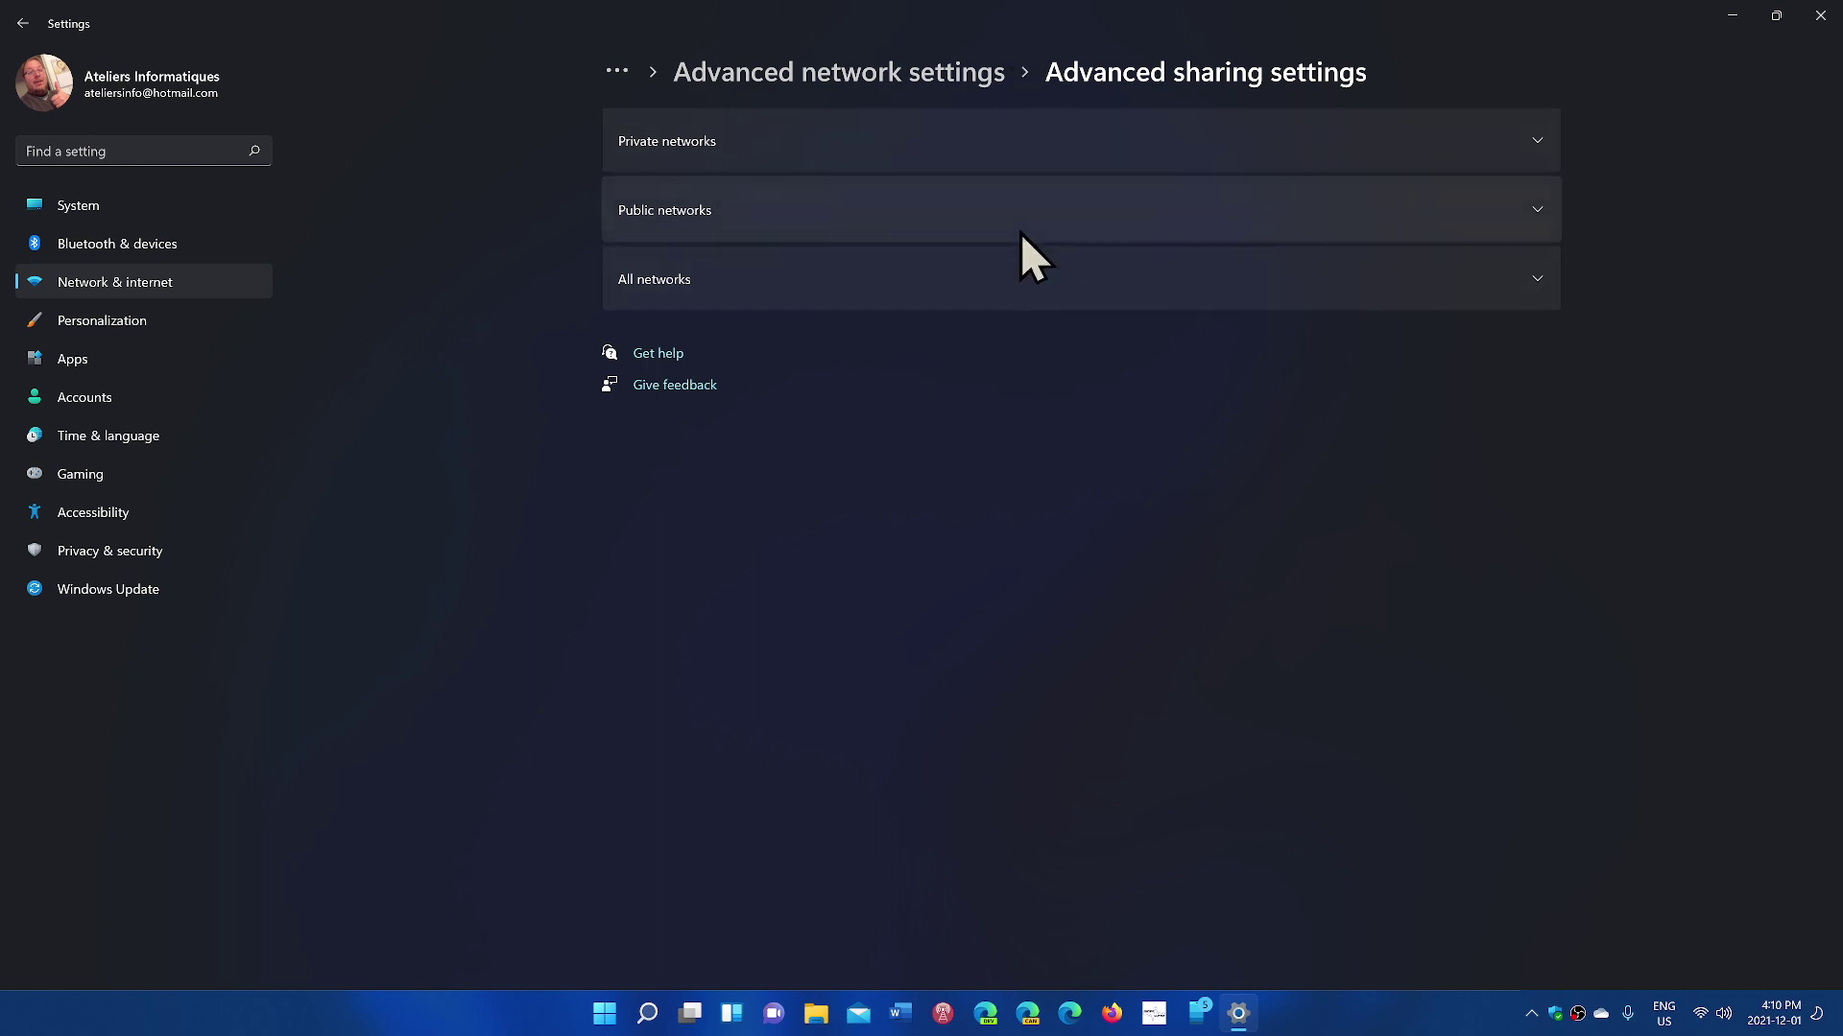
# Expand the Private, Public and All networks sharing options, then close Settings
pyautogui.click(889, 142)
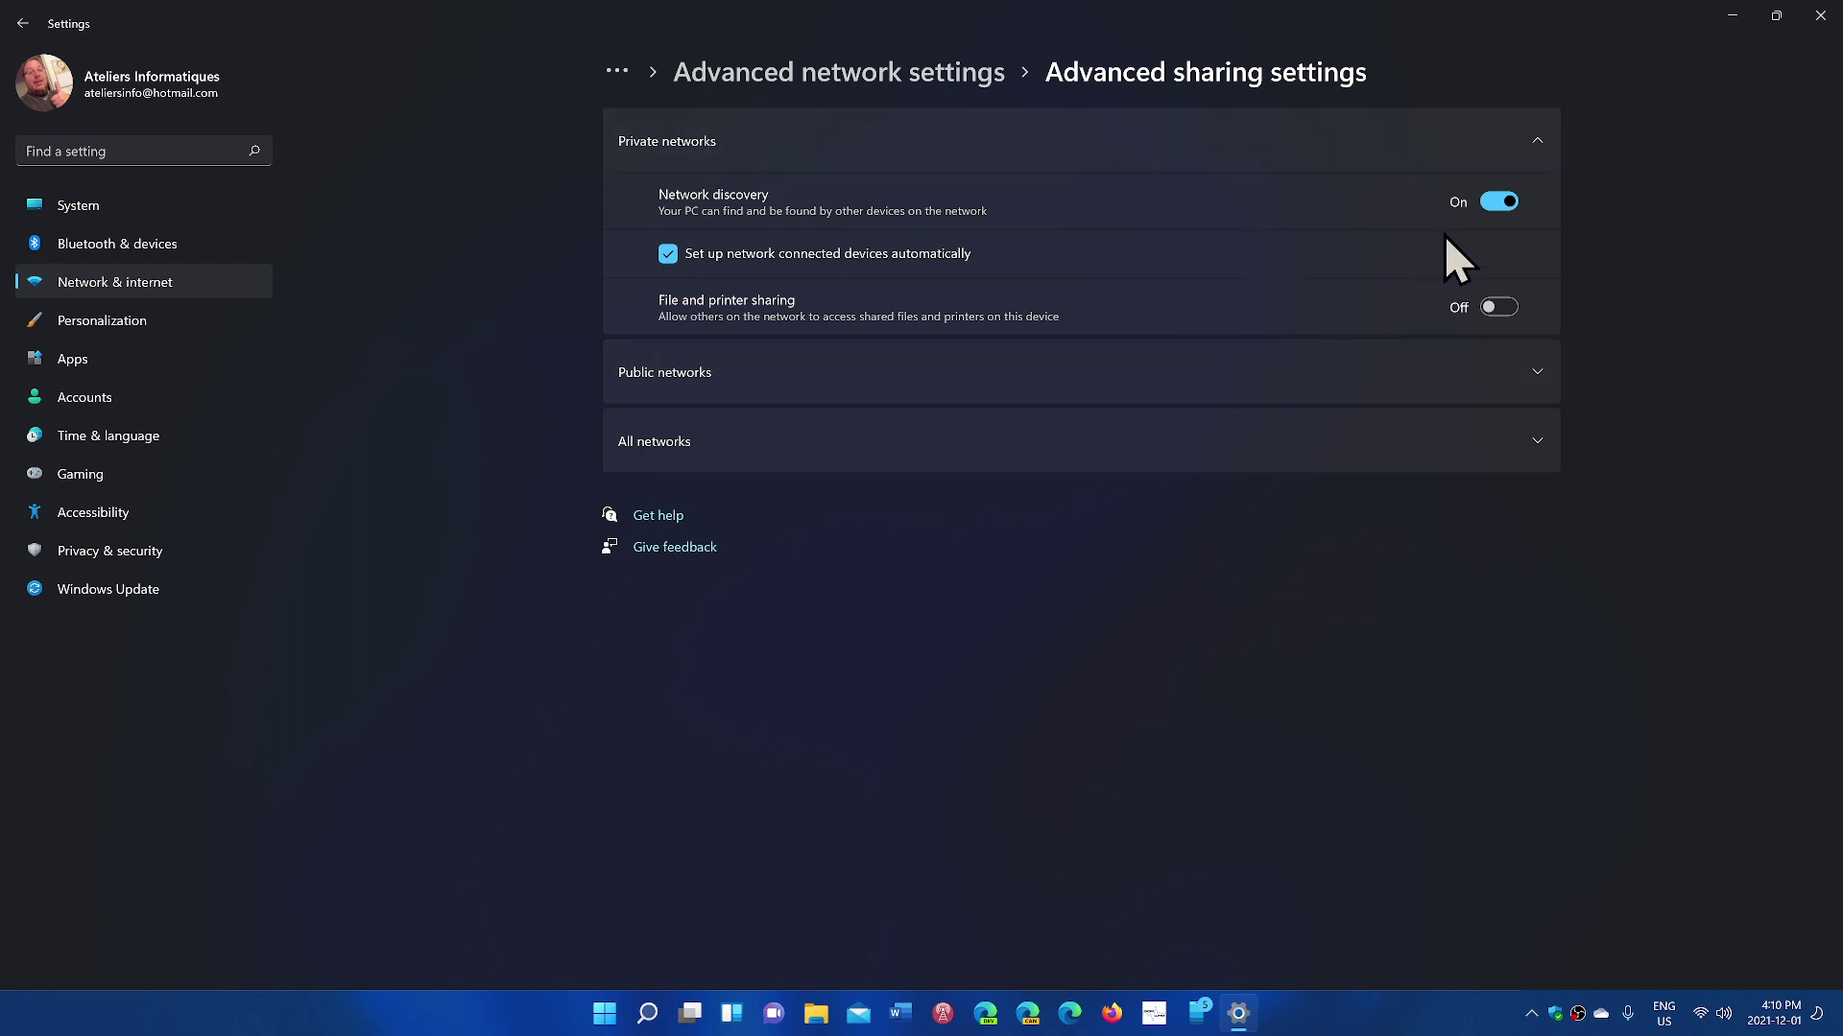
pyautogui.click(899, 375)
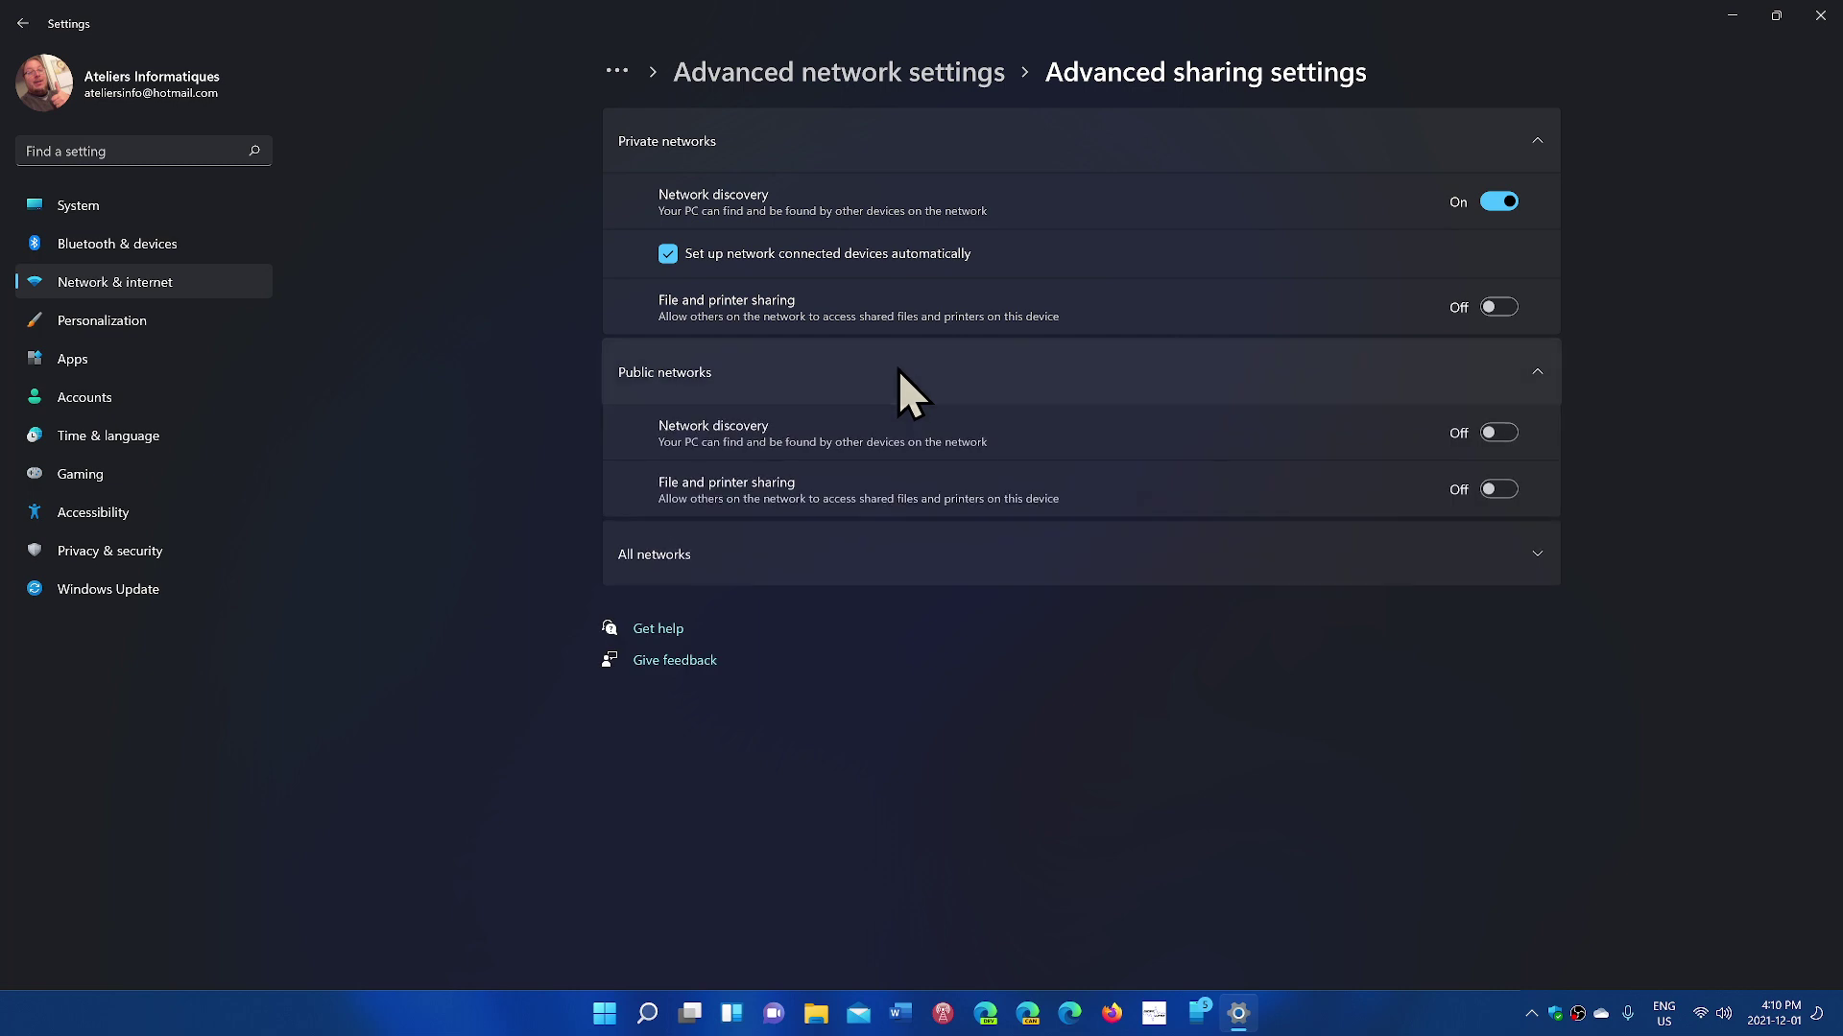
pyautogui.click(911, 552)
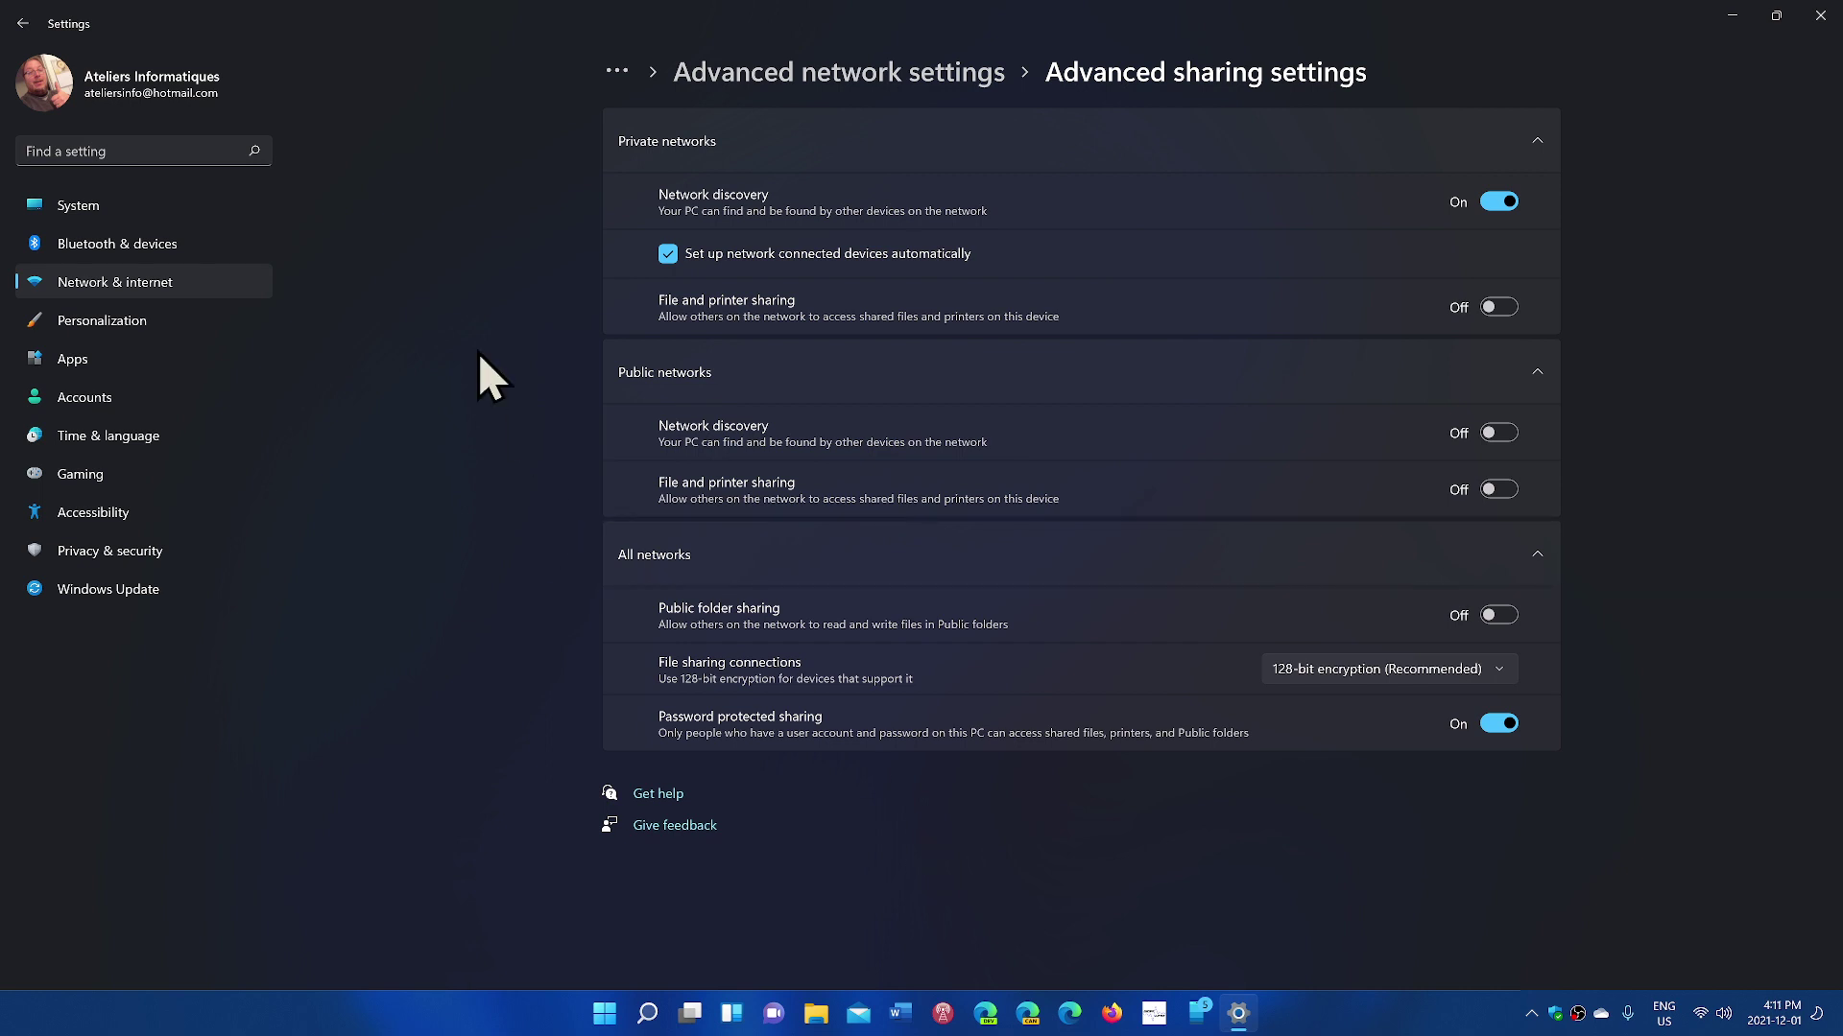
pyautogui.click(1821, 18)
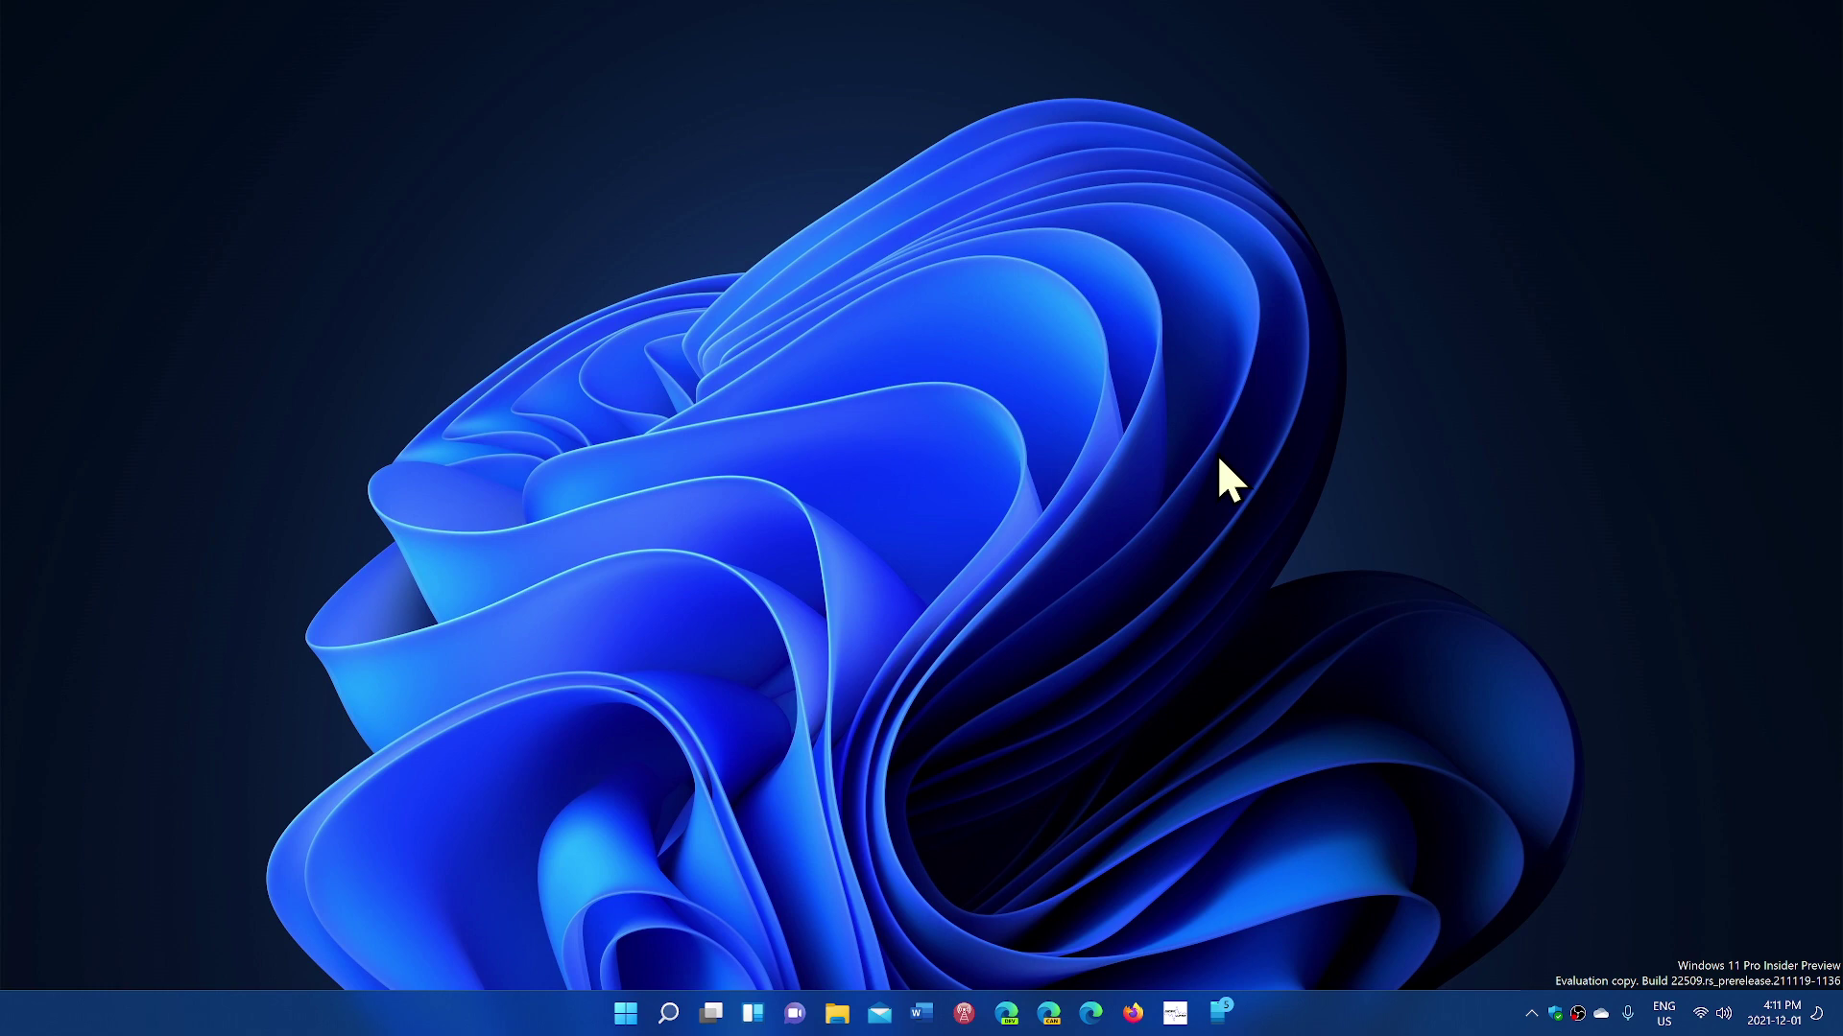
# Open Settings to Bluetooth & devices > Printers & scanners > EPSON4DCC38 (ET-2750 Series)
pyautogui.click(626, 1015)
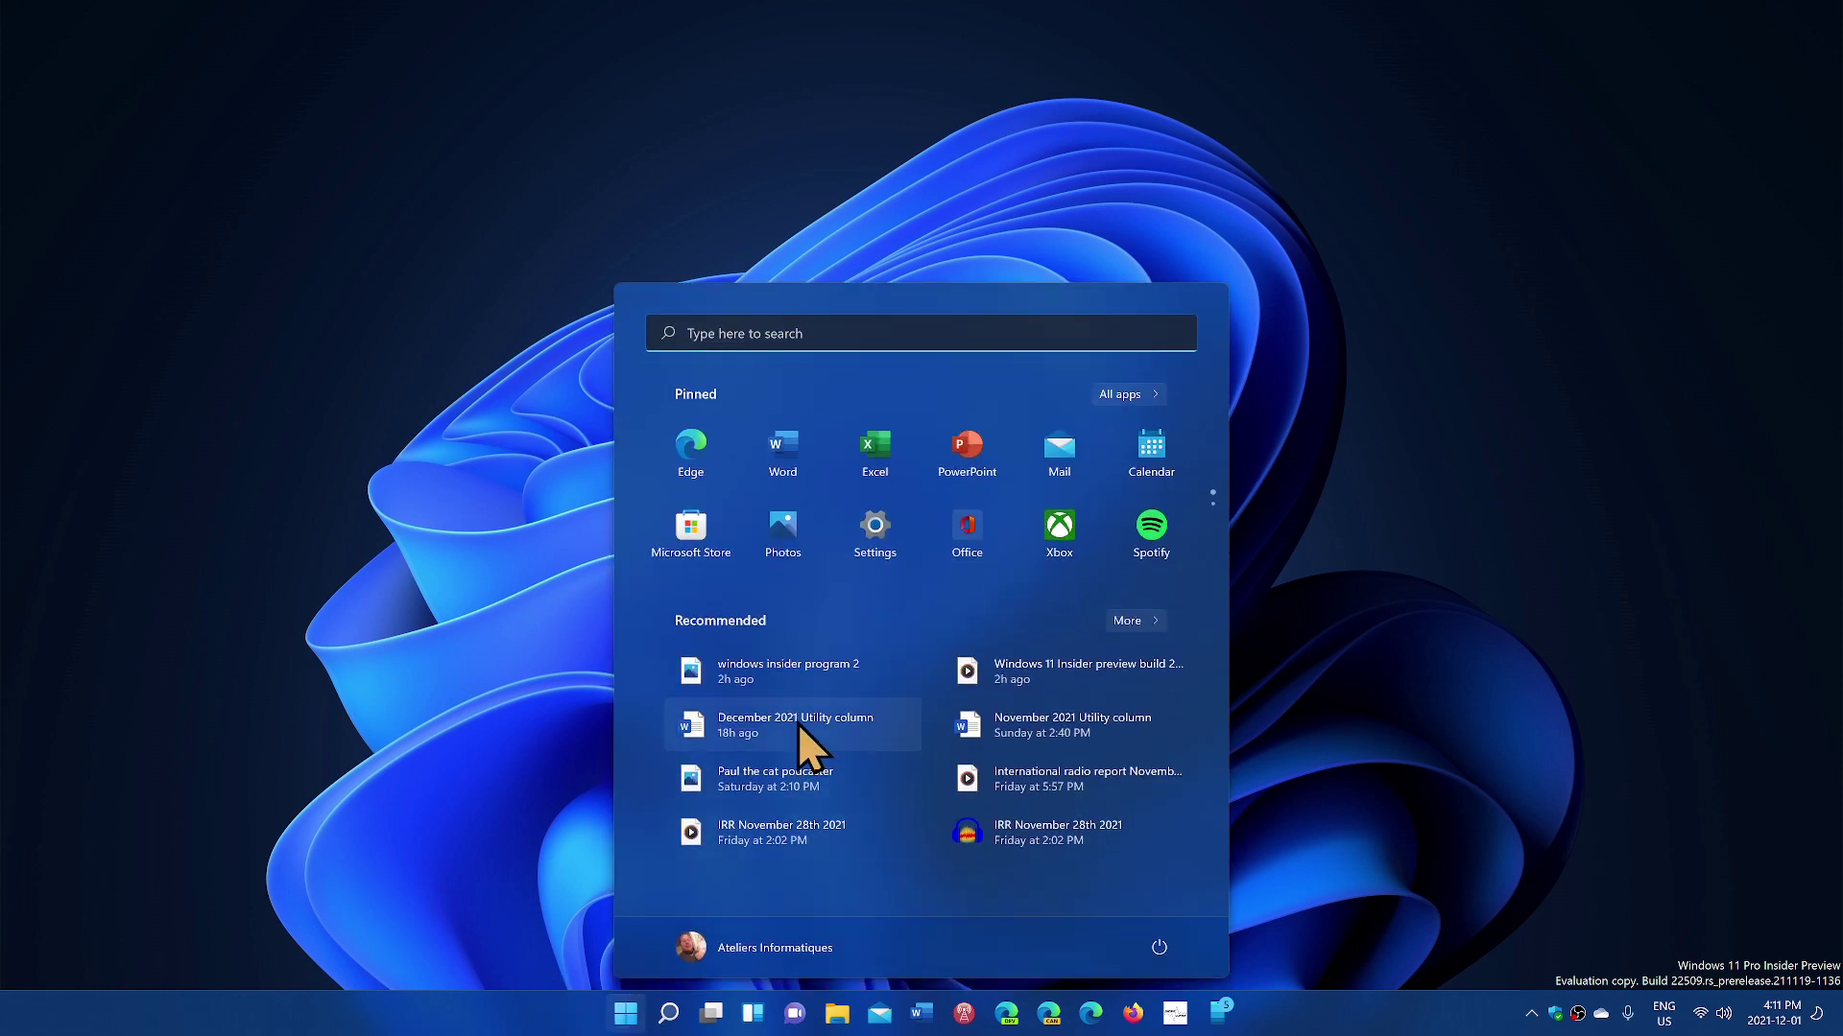
pyautogui.click(873, 537)
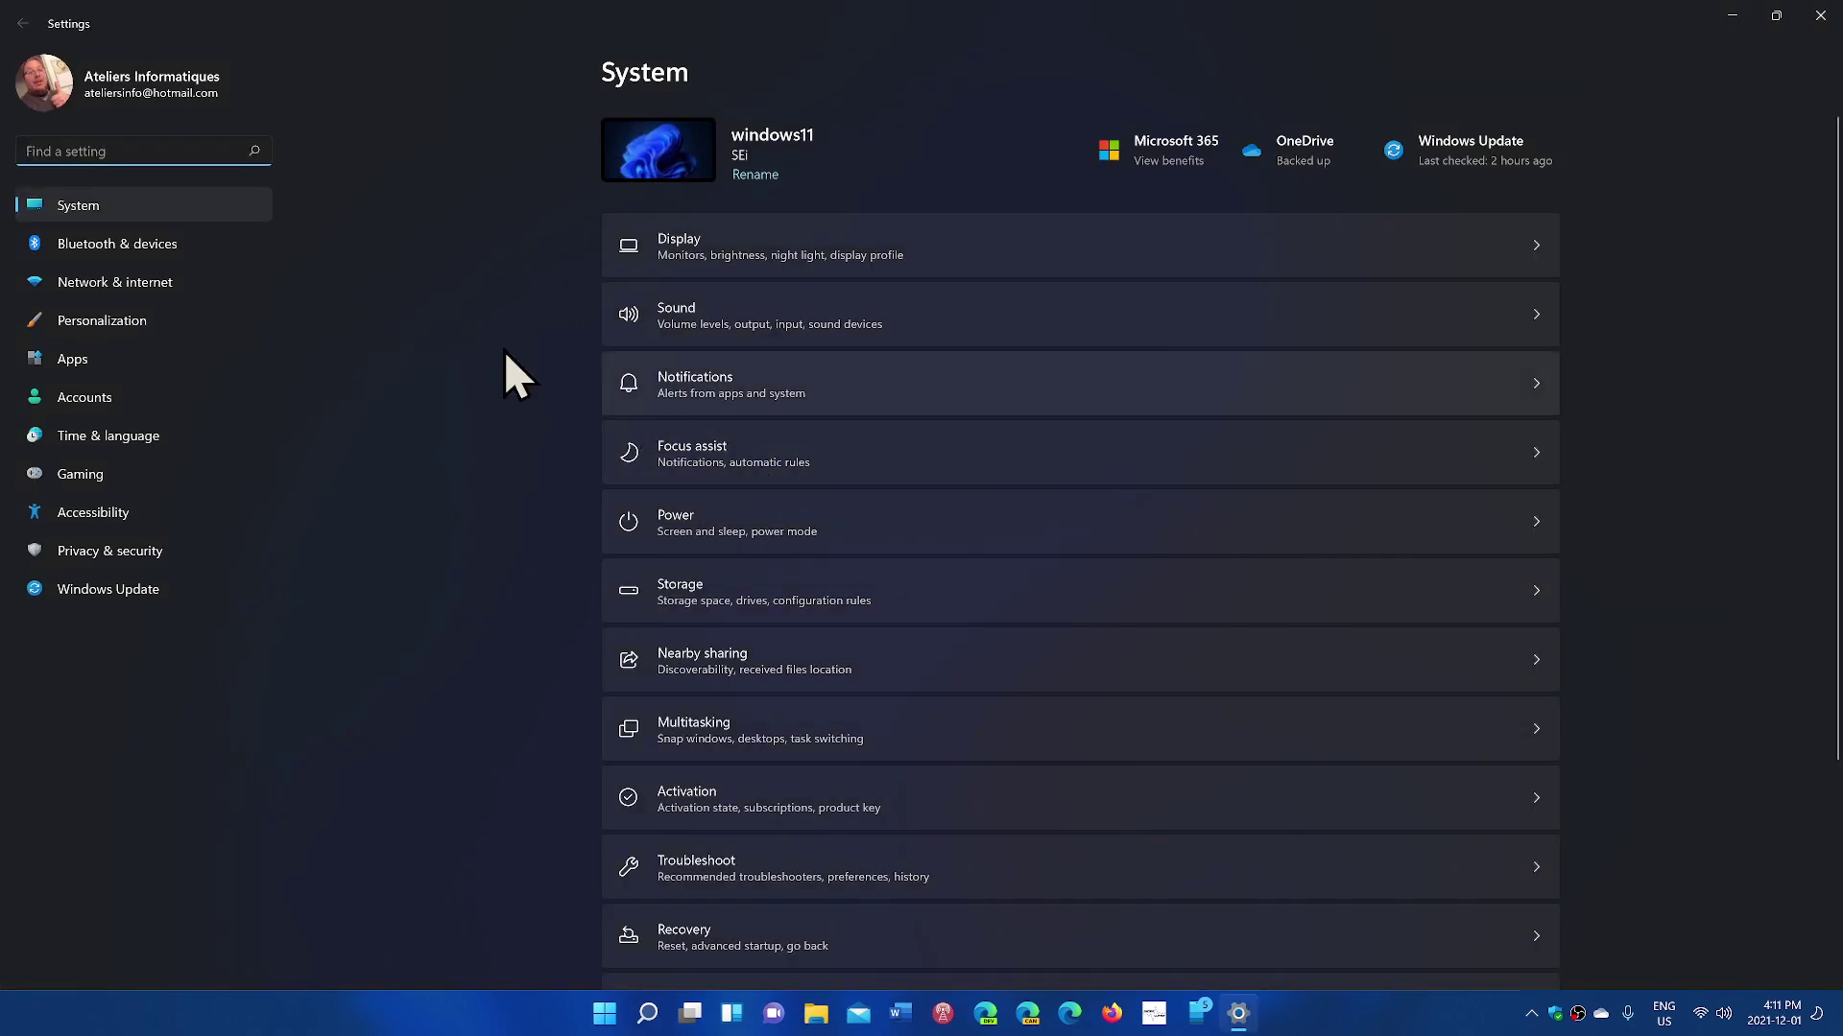
pyautogui.click(181, 242)
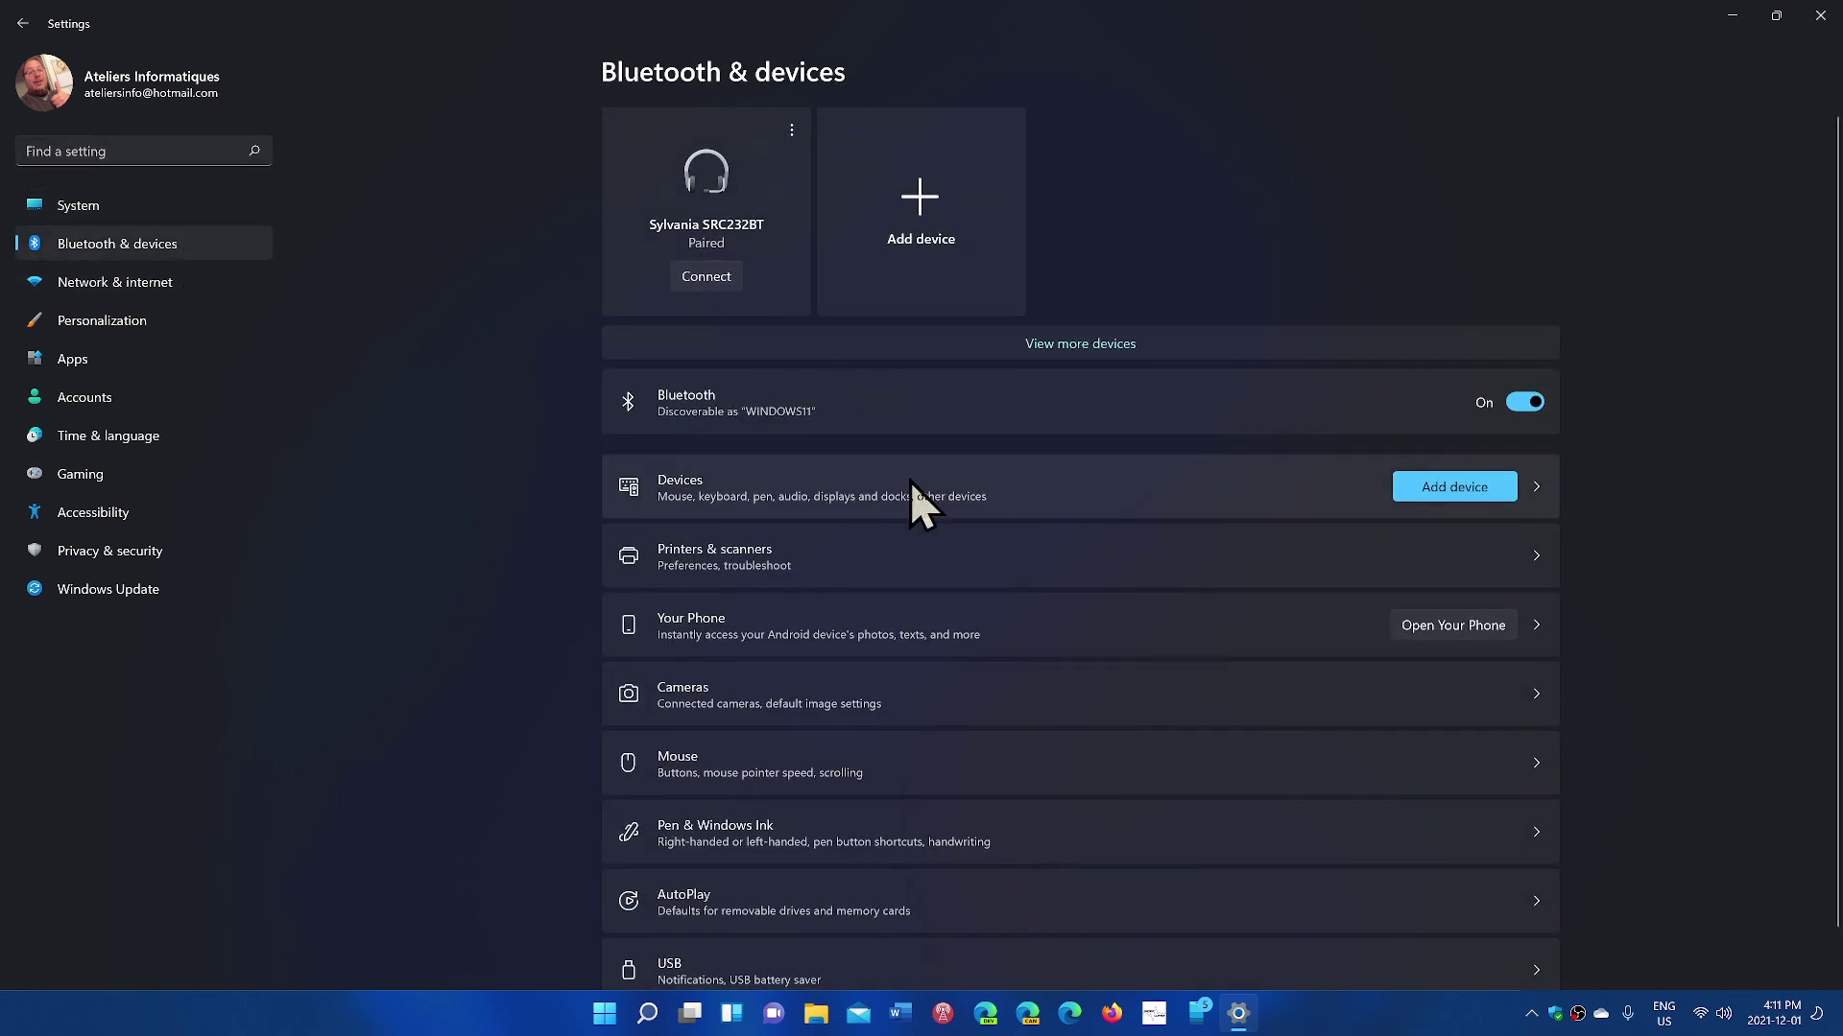
pyautogui.click(891, 544)
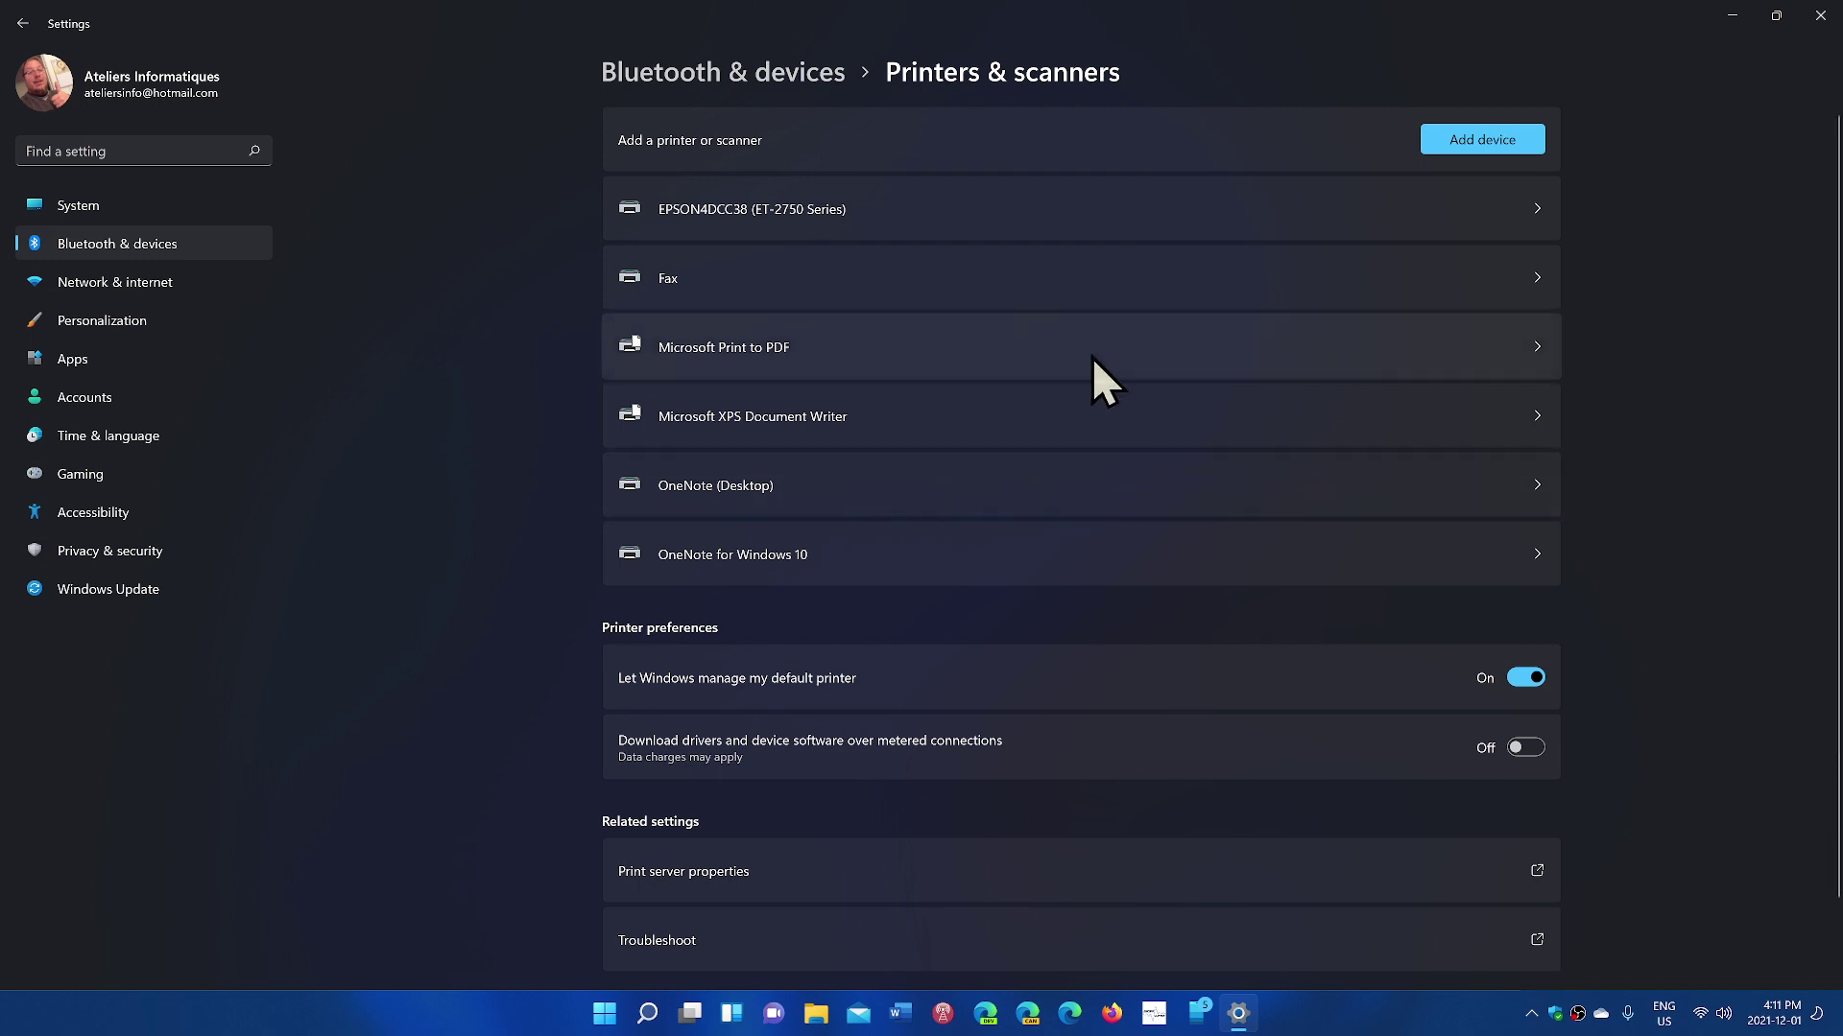
pyautogui.click(1183, 212)
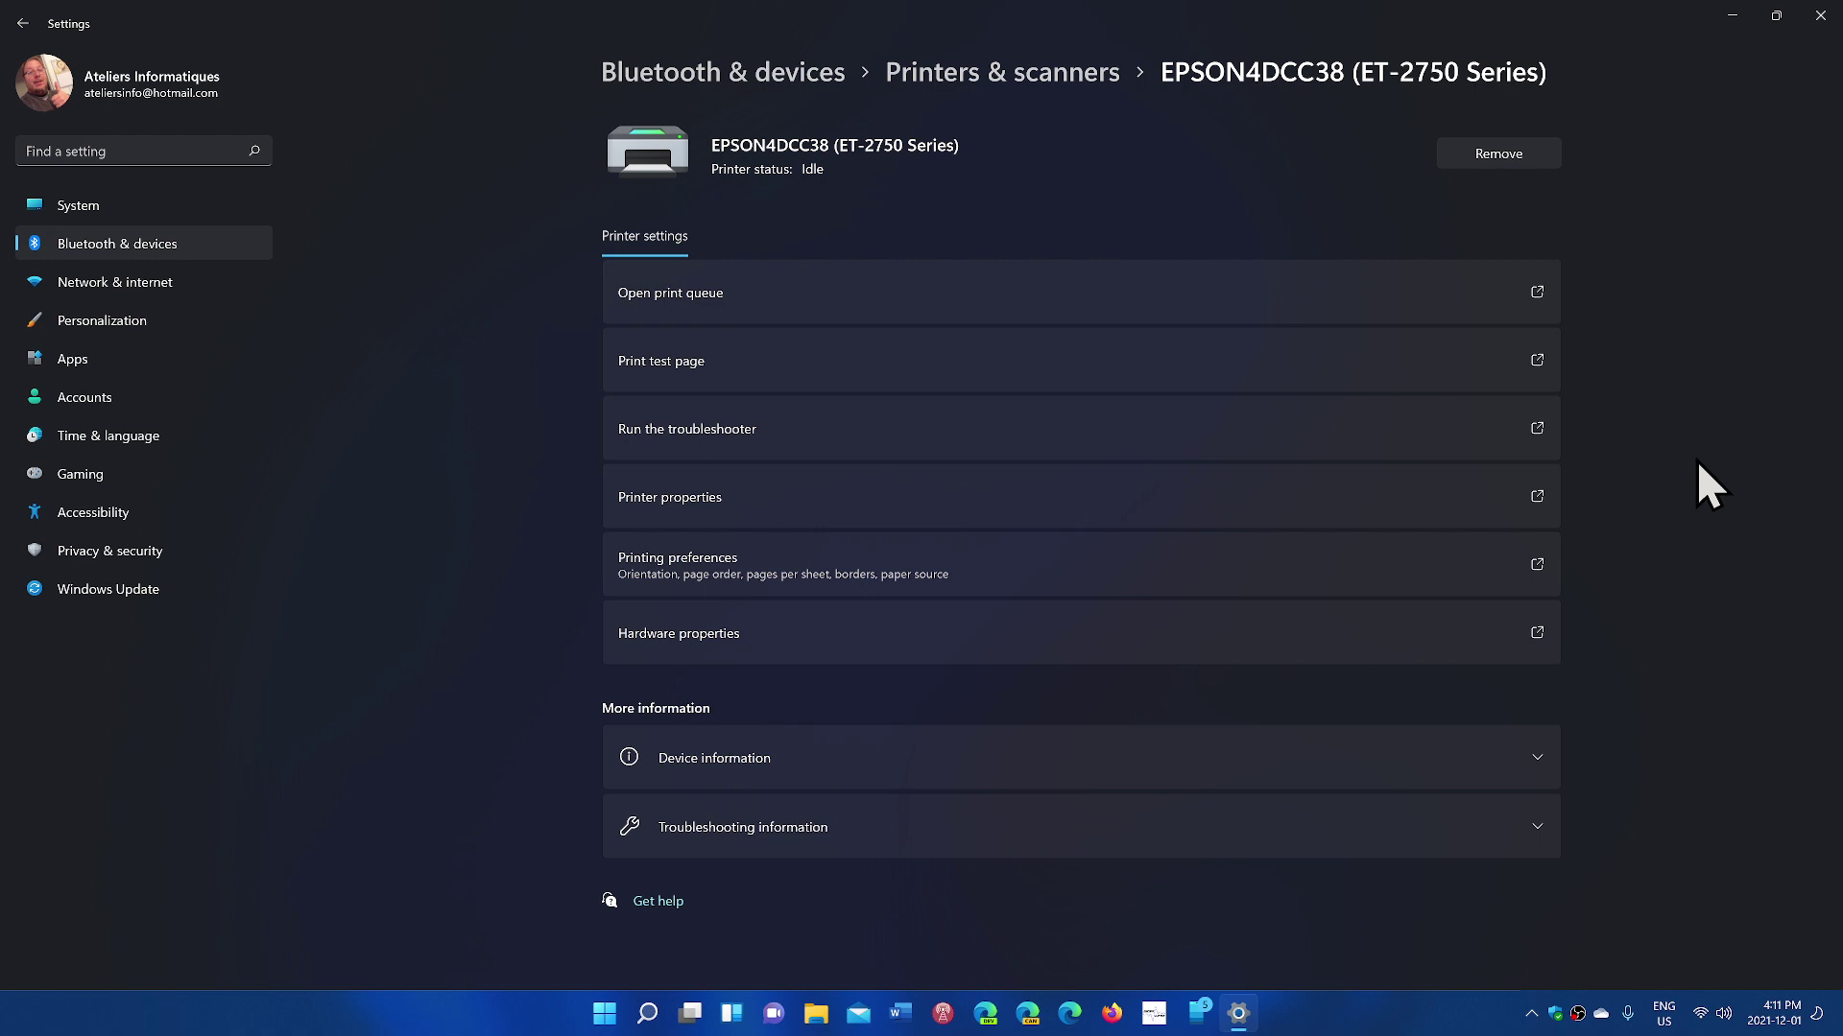
# Close the Settings window, leaving the empty desktop
pyautogui.click(1820, 16)
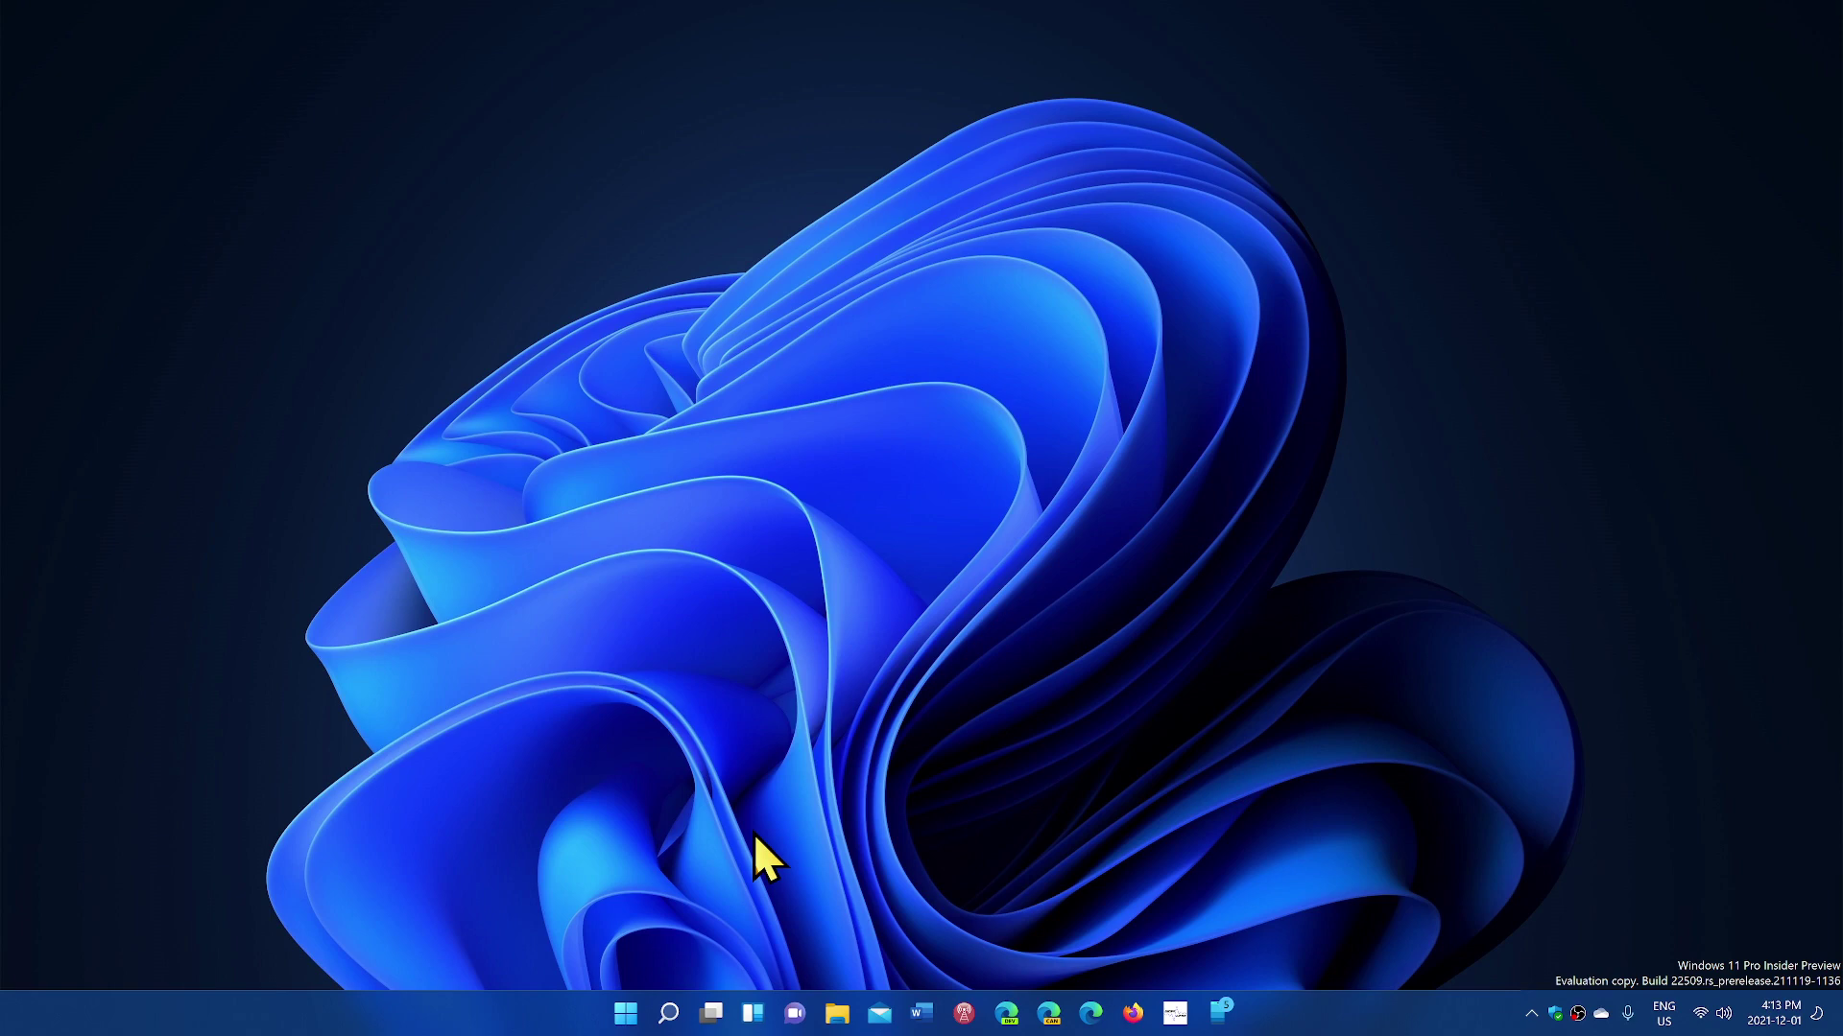
# Search for 'sandbox' and launch Windows Sandbox from the results
pyautogui.click(678, 1000)
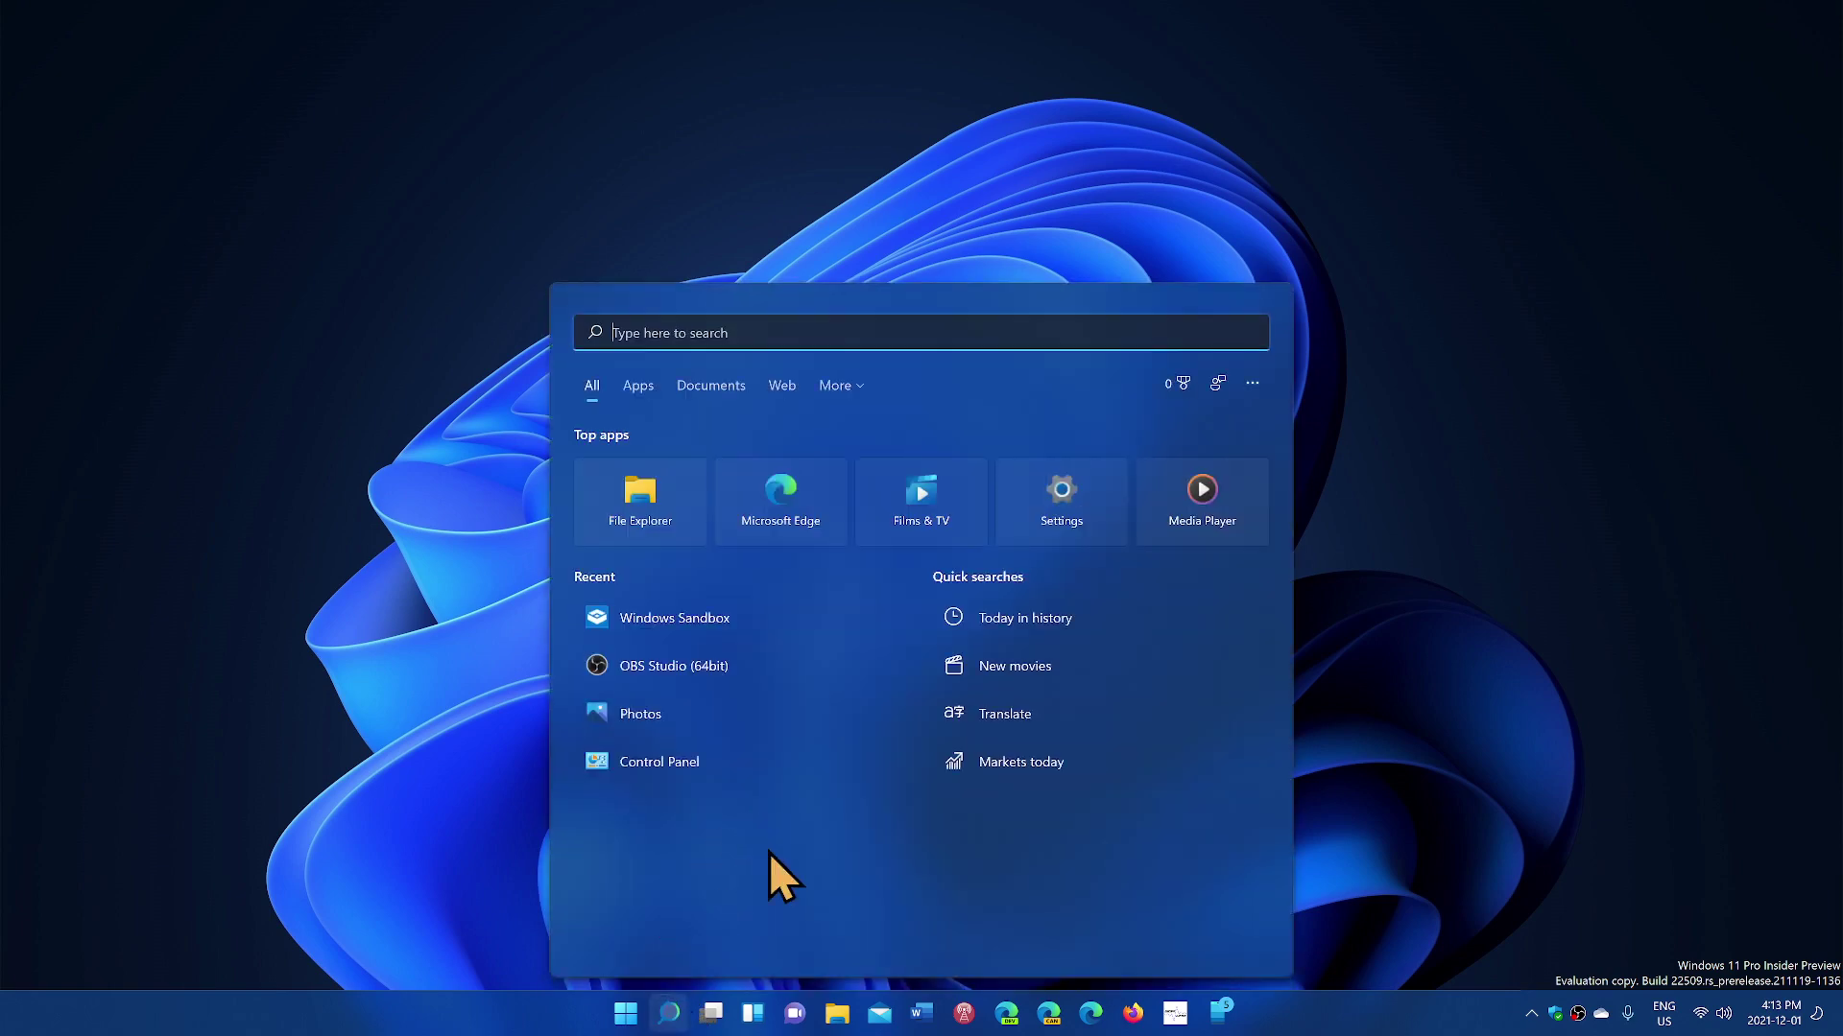
pyautogui.write('sa')
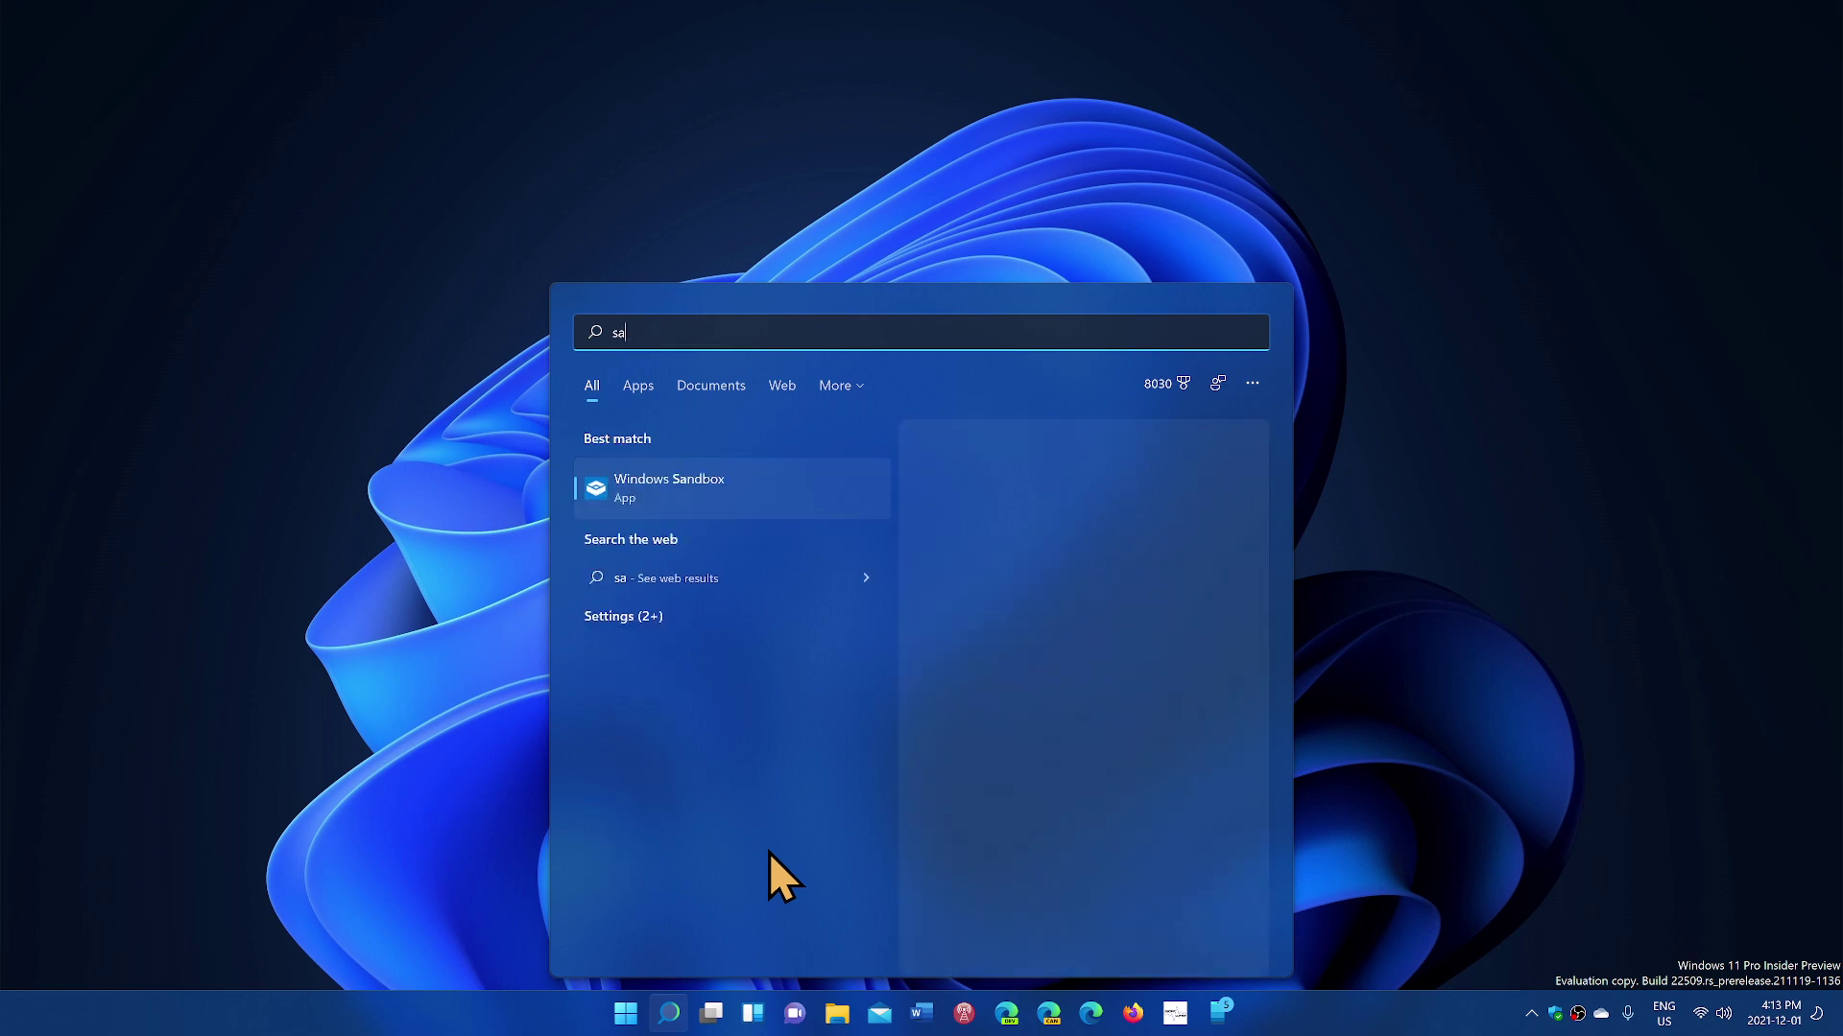
pyautogui.write('ndbox')
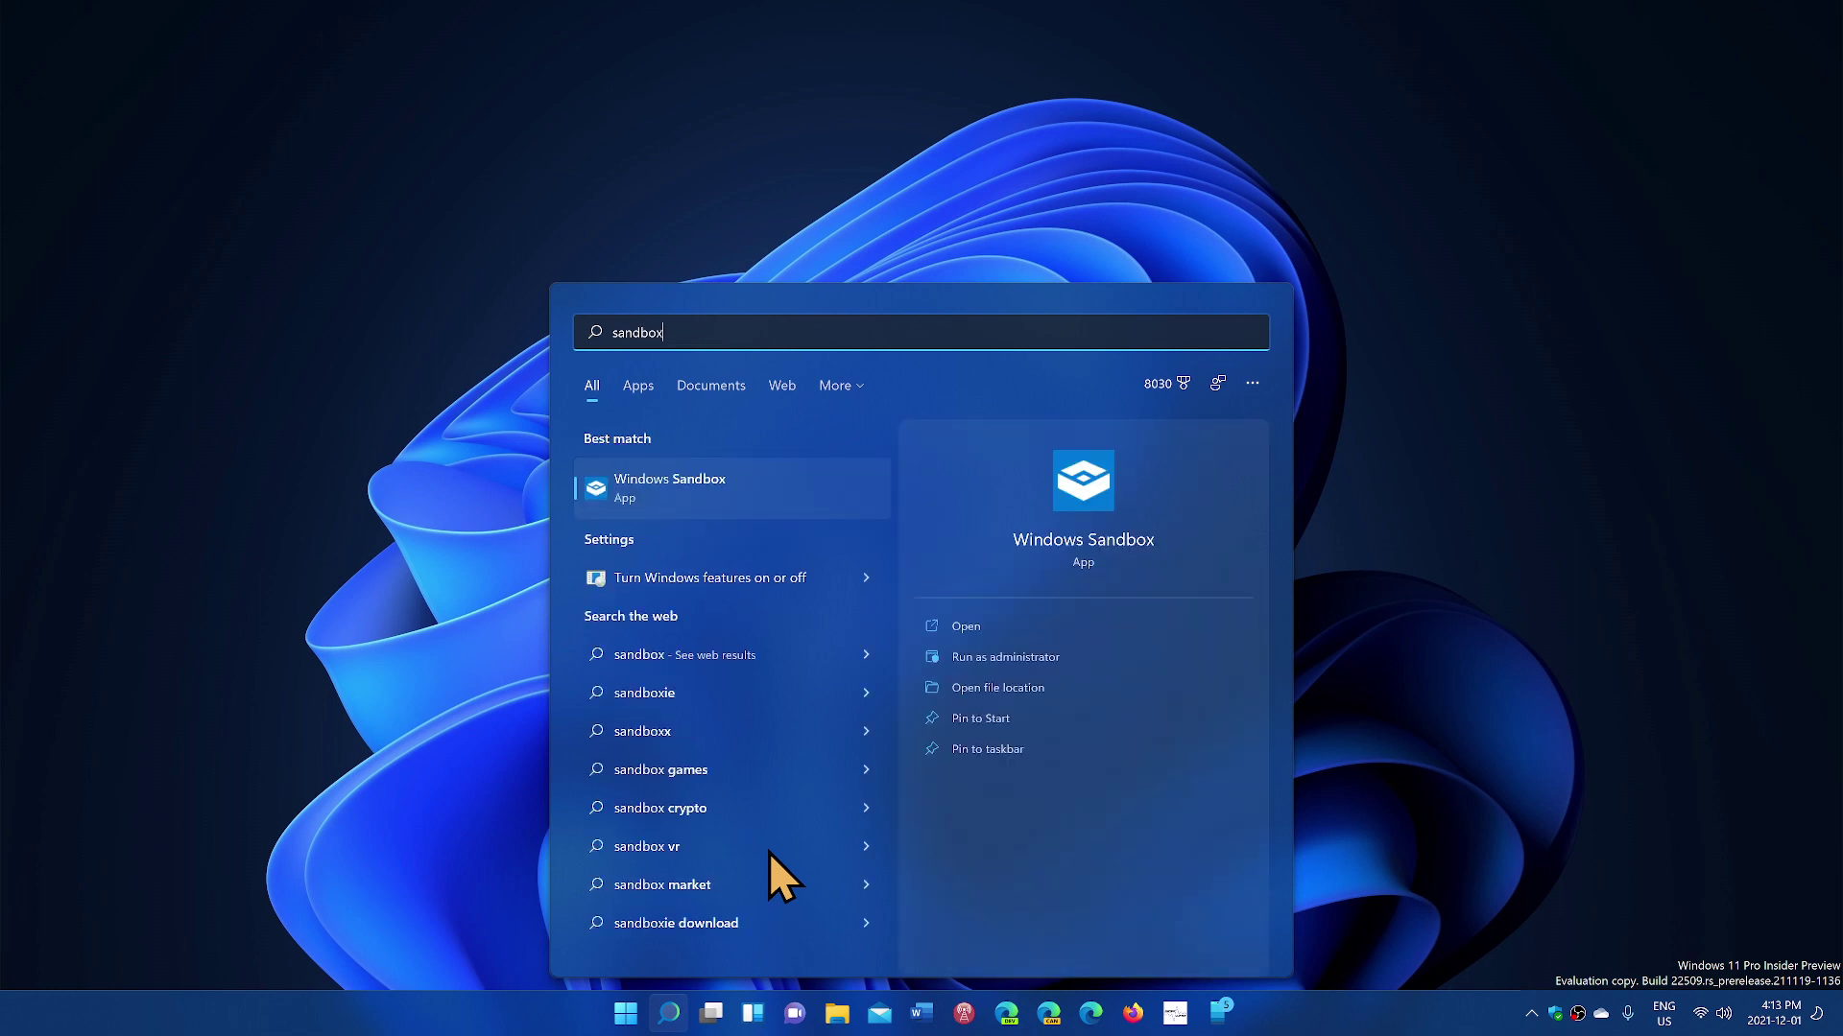
pyautogui.click(1082, 545)
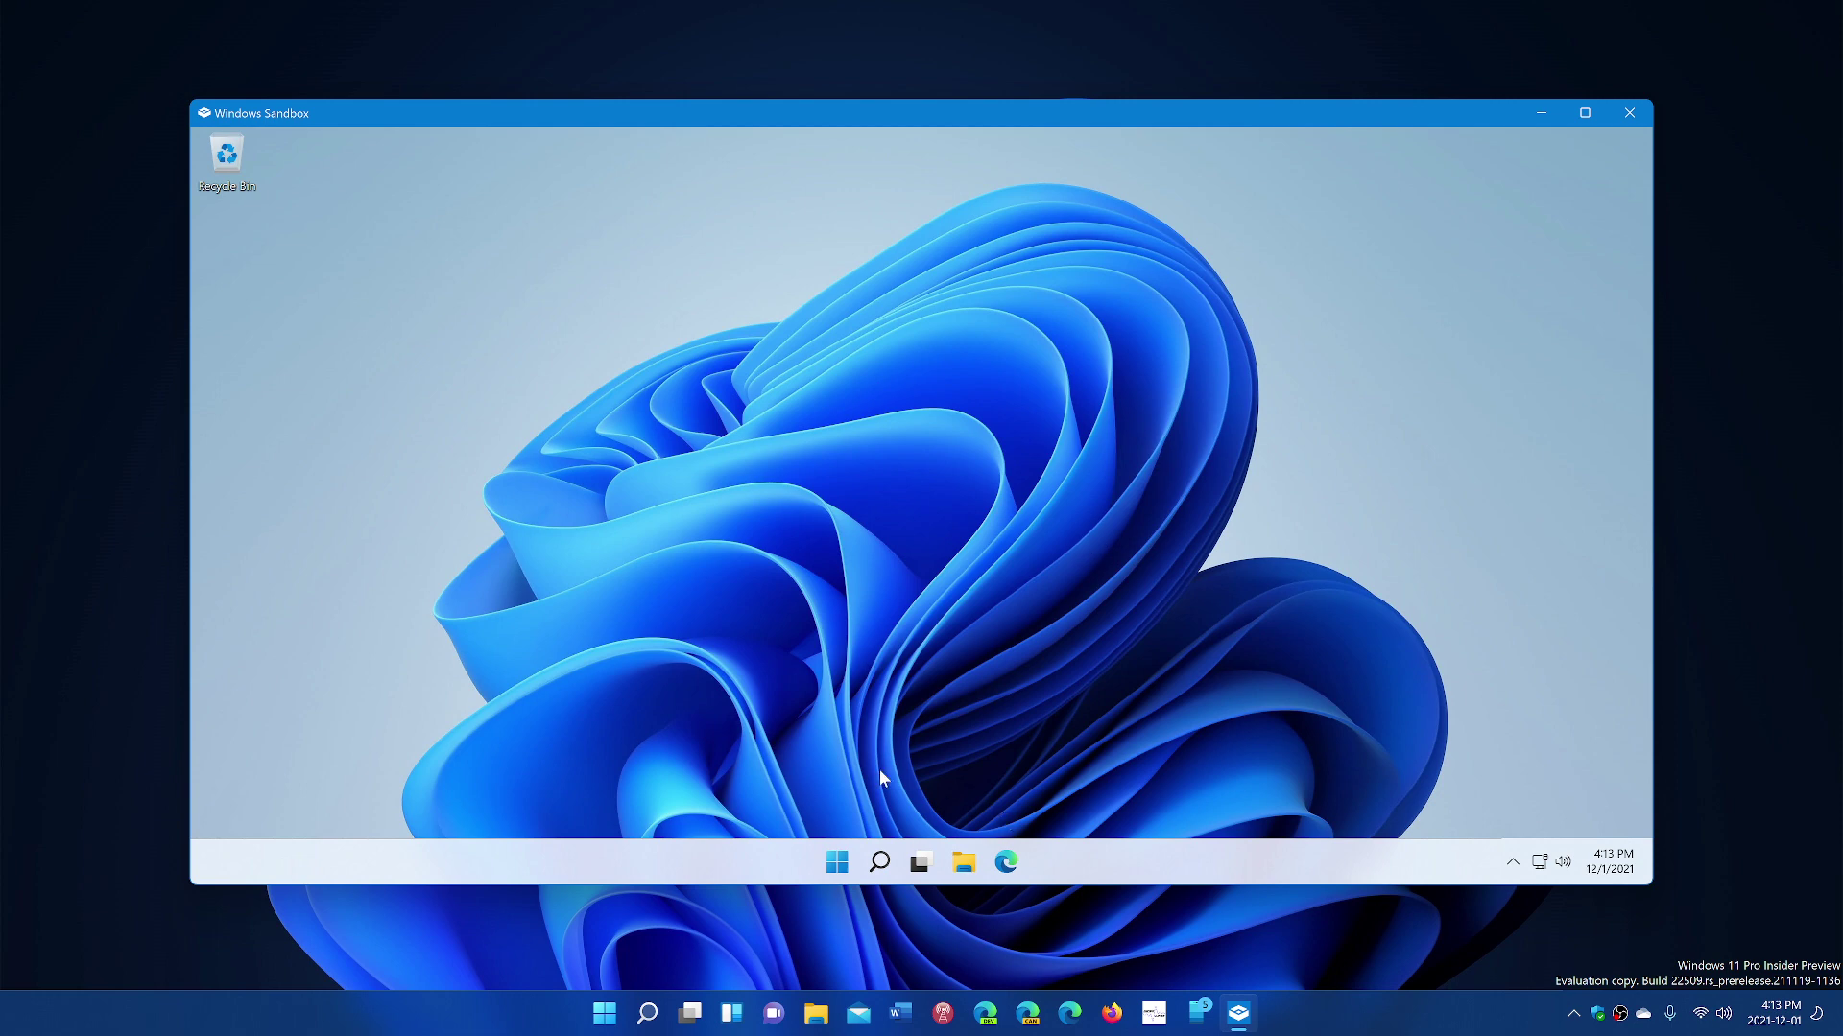
# Restart the sandboxed Windows from its Start menu power options
pyautogui.click(838, 864)
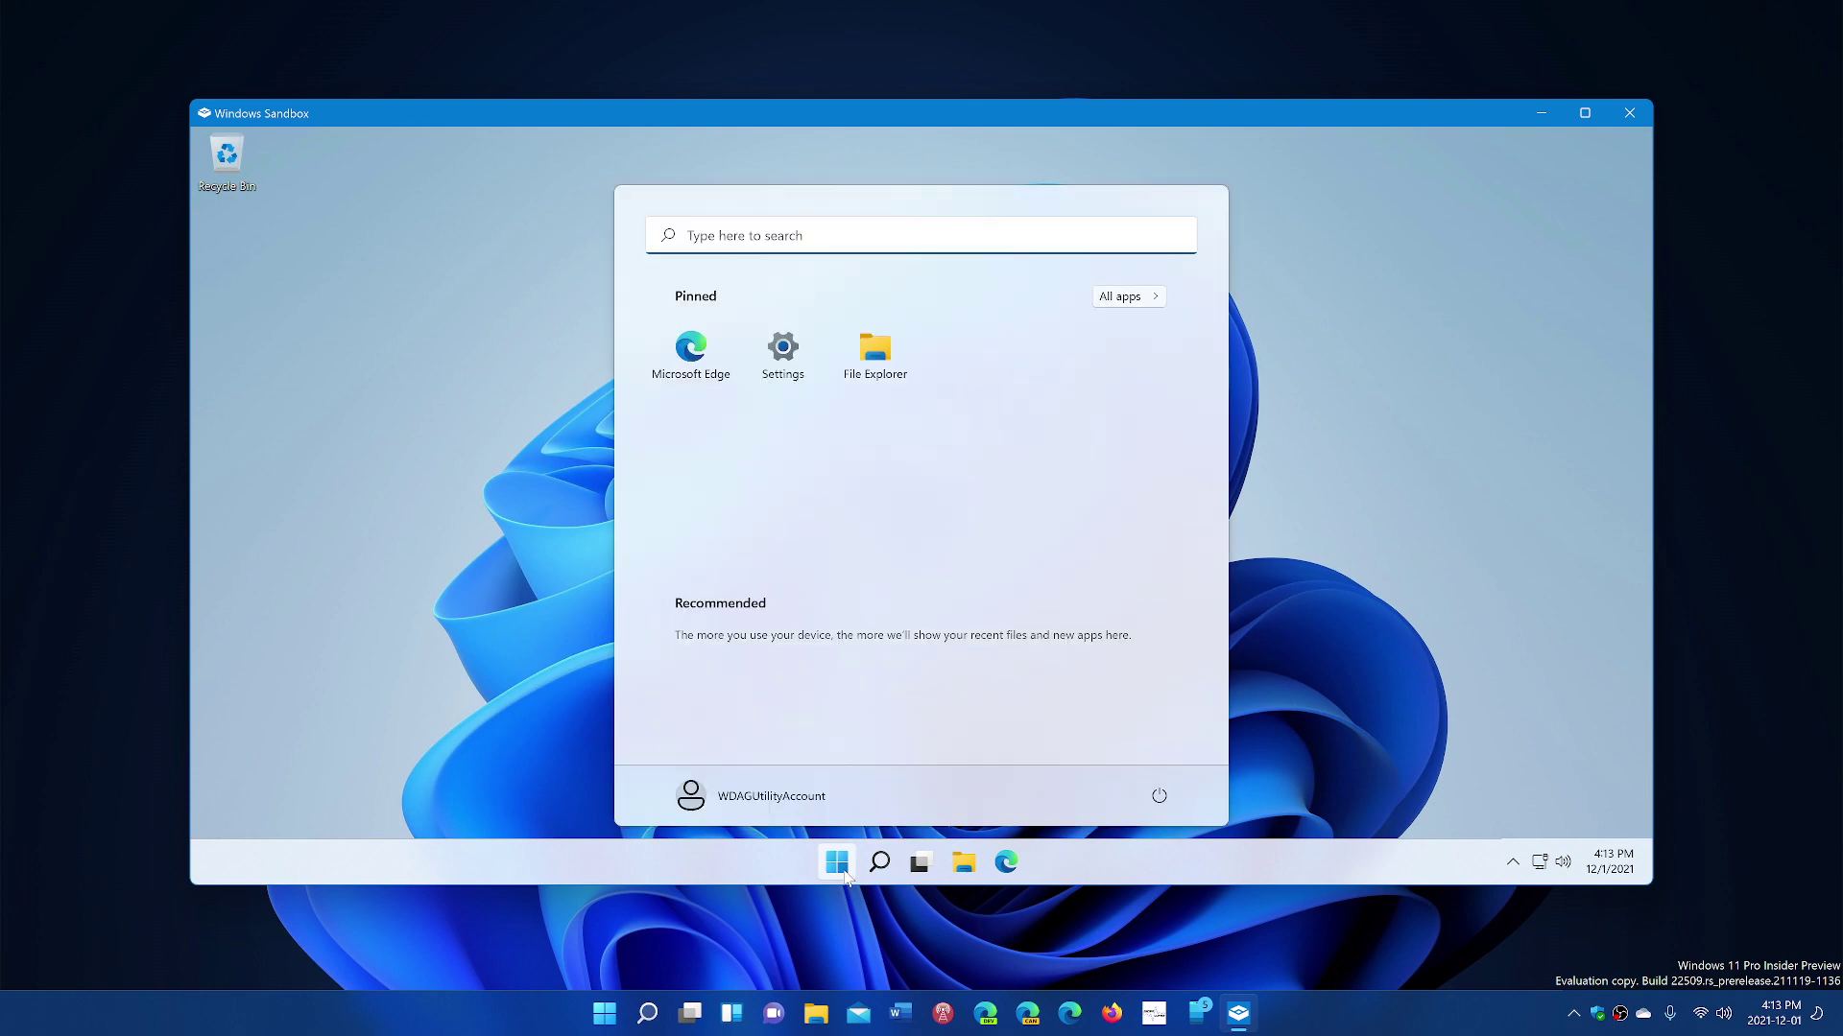
pyautogui.click(1160, 797)
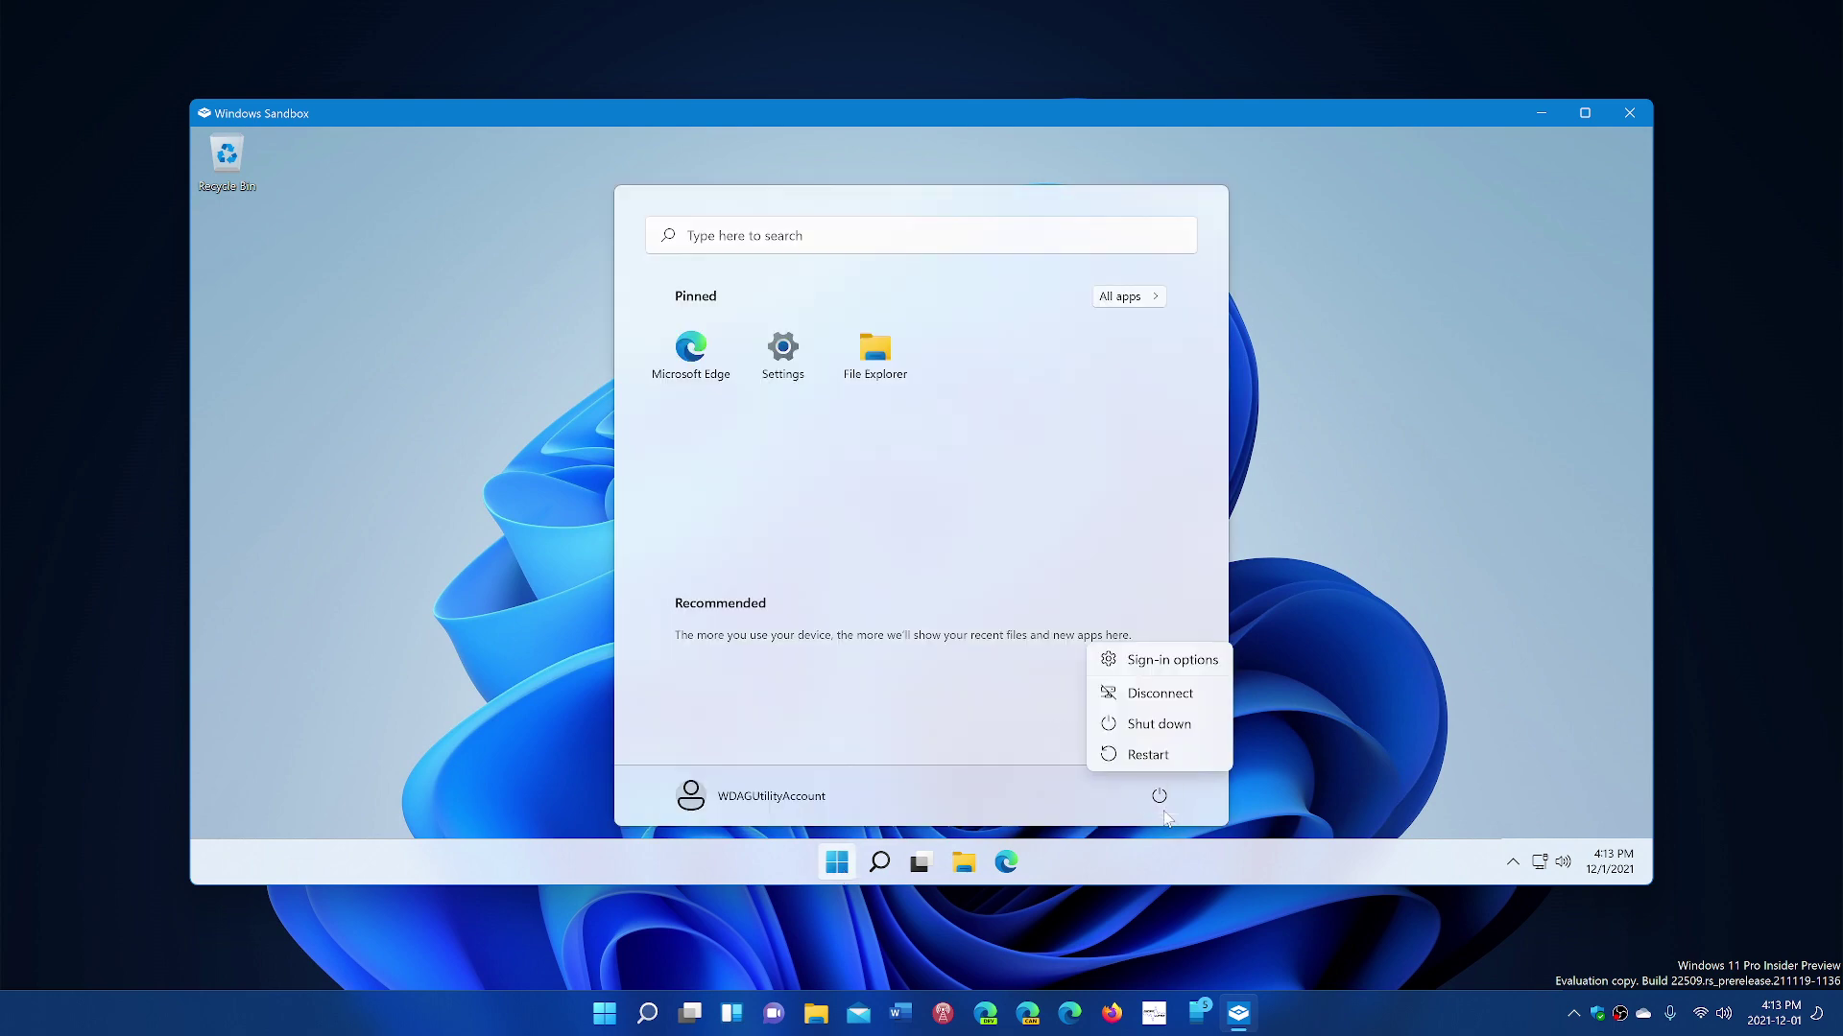
pyautogui.click(1170, 755)
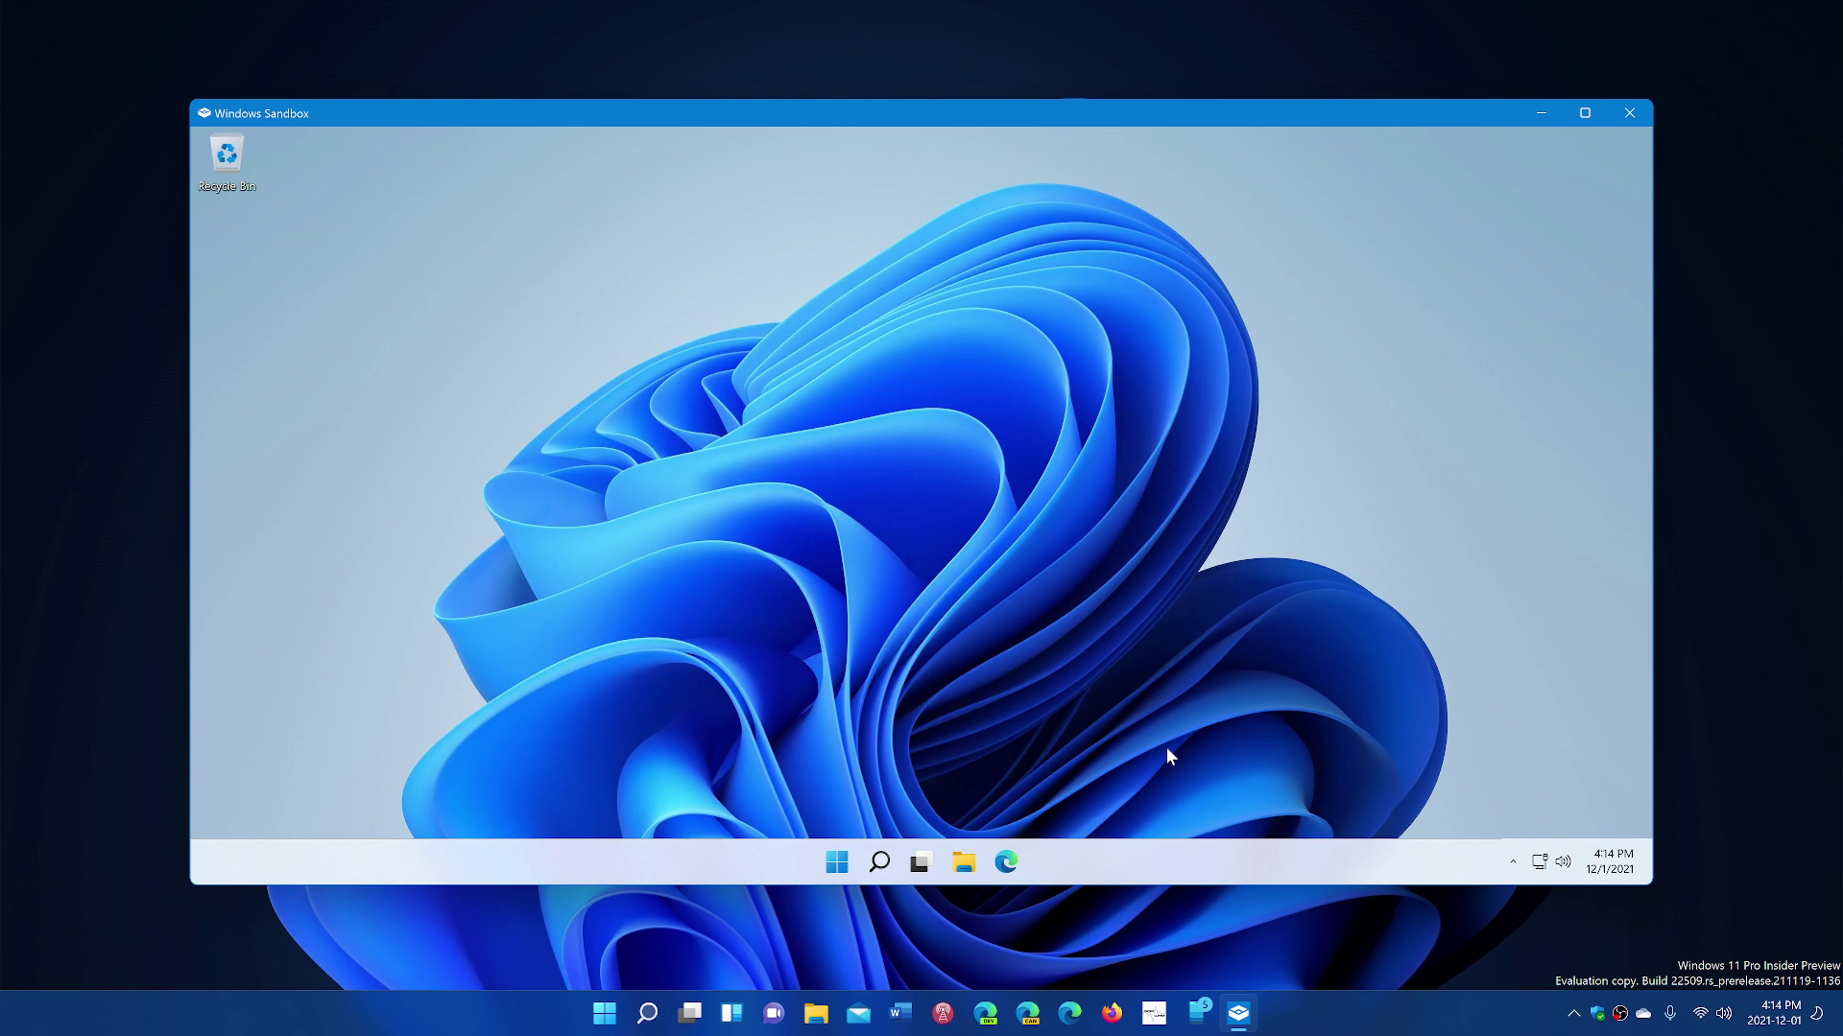
# Close the Windows Sandbox window and confirm discarding its contents
pyautogui.click(1629, 113)
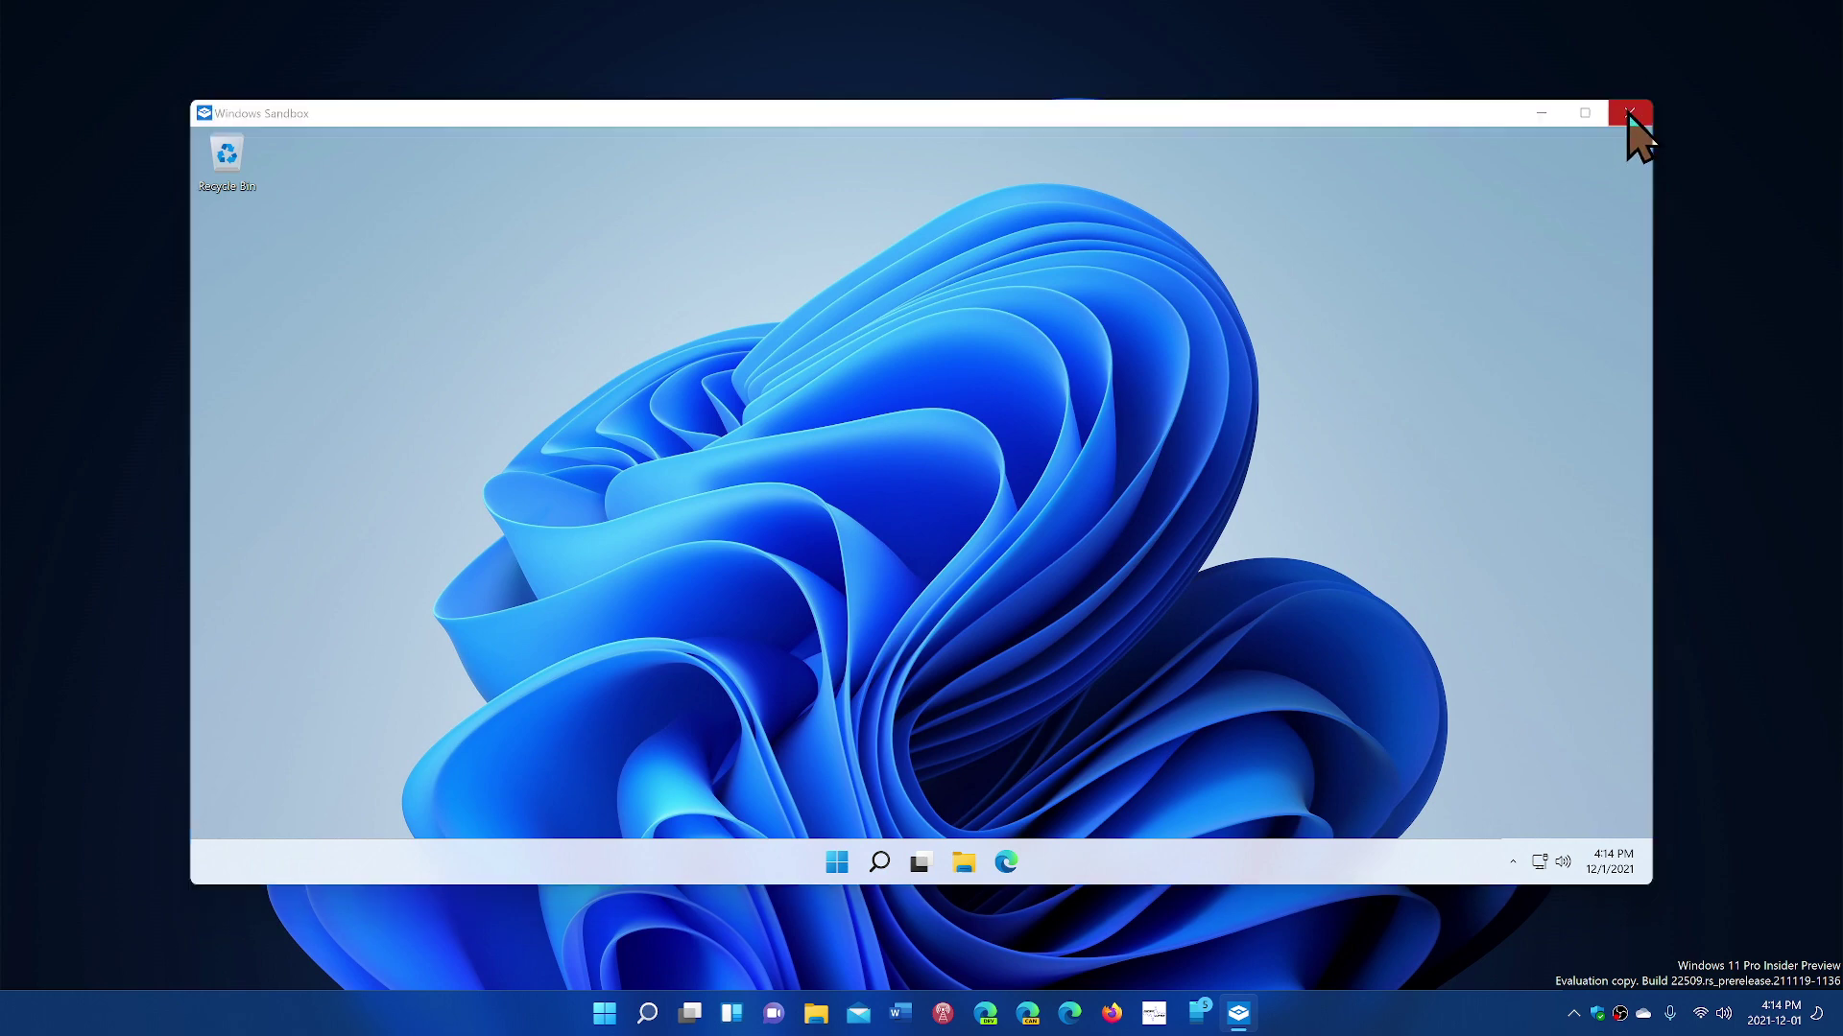
pyautogui.click(991, 582)
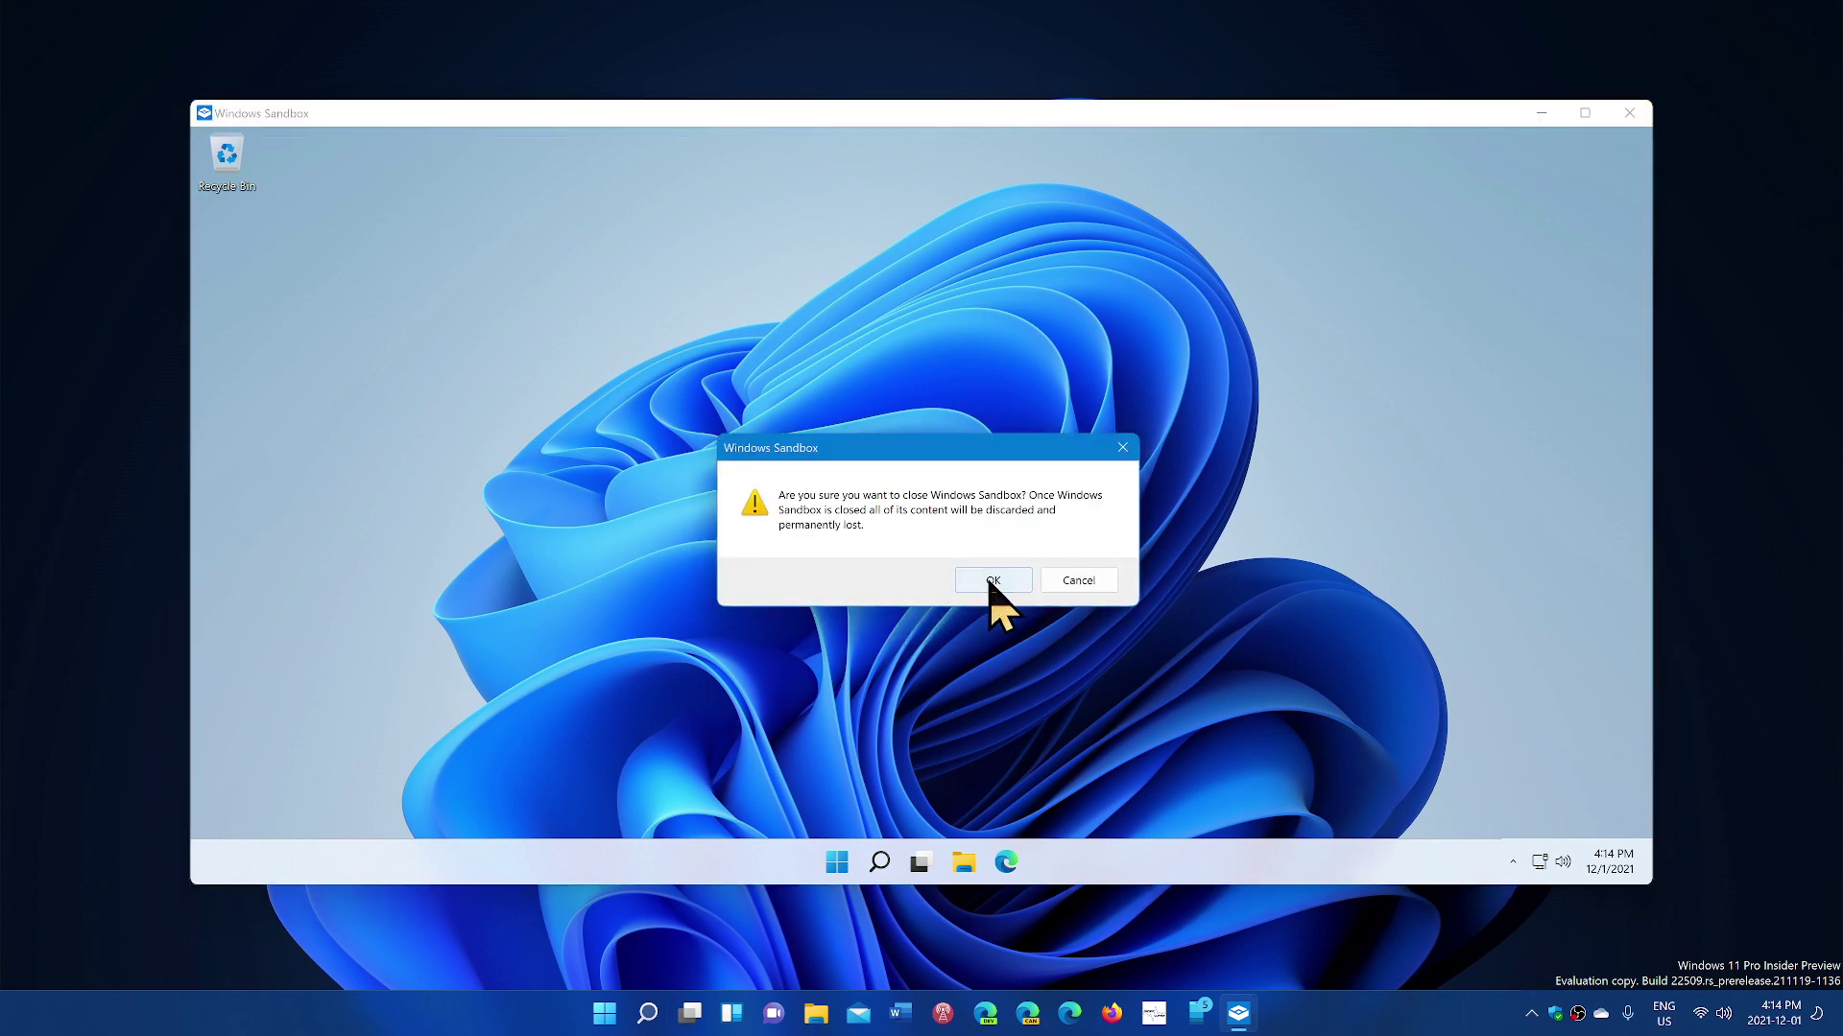